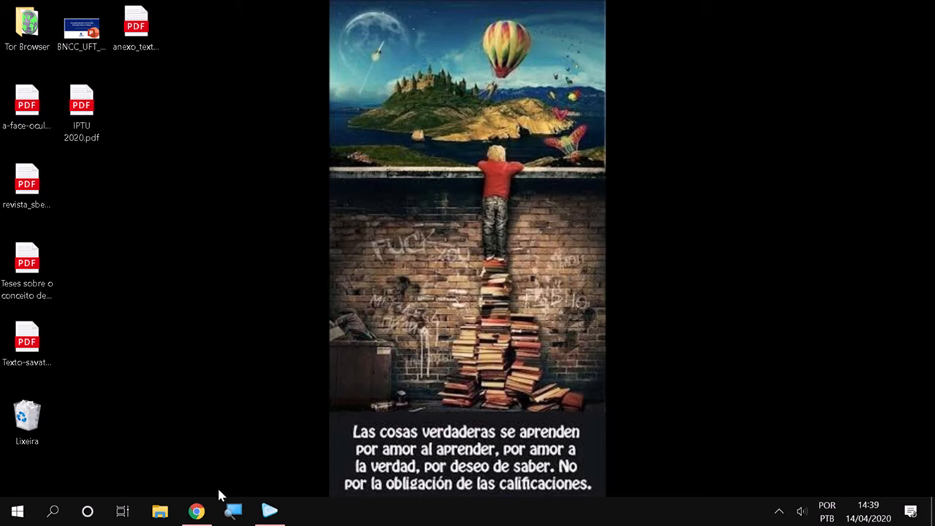
Switch to Google Classroom in Chrome and check the signed-in Google account and the page address
click(203, 509)
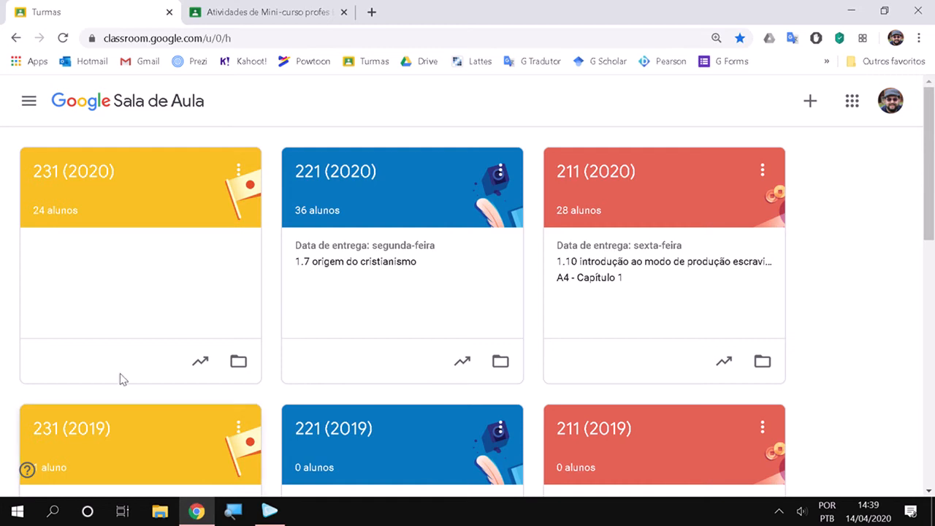
click(890, 106)
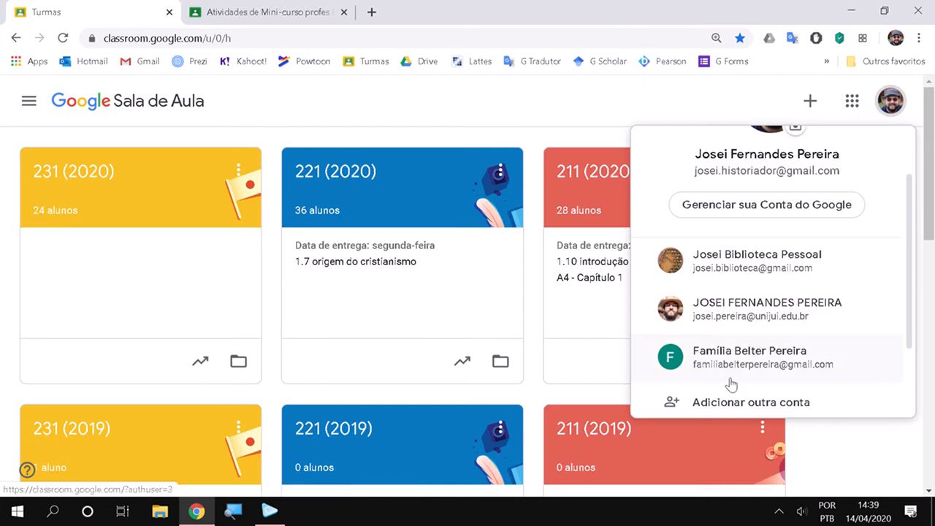
click(632, 102)
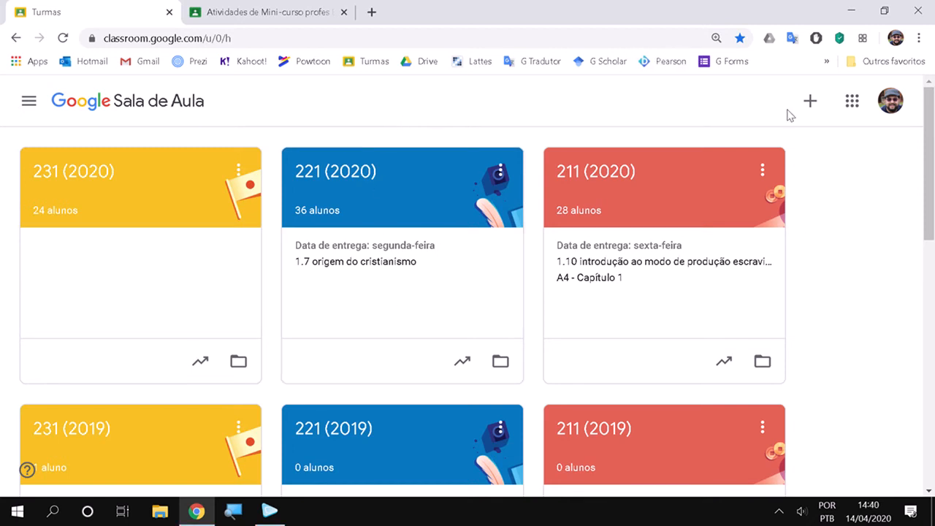
click(891, 100)
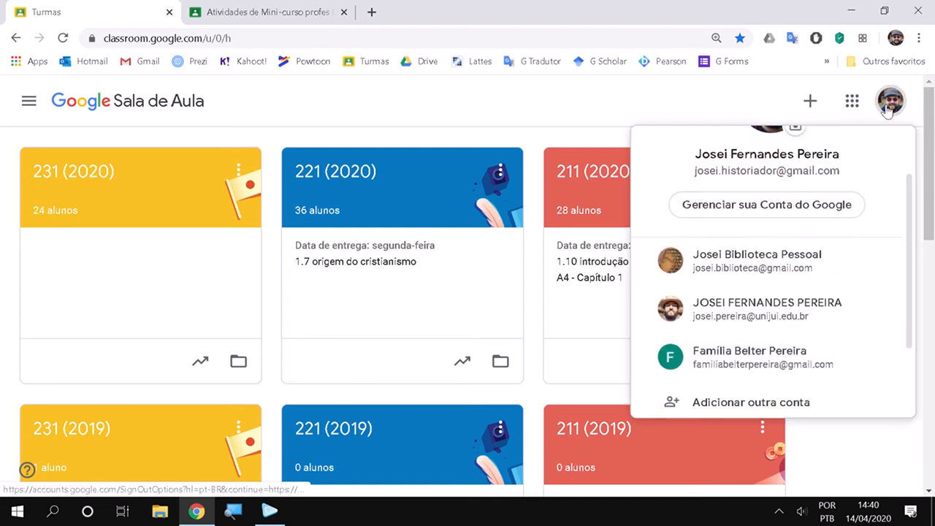
scroll(793, 282, up, 1)
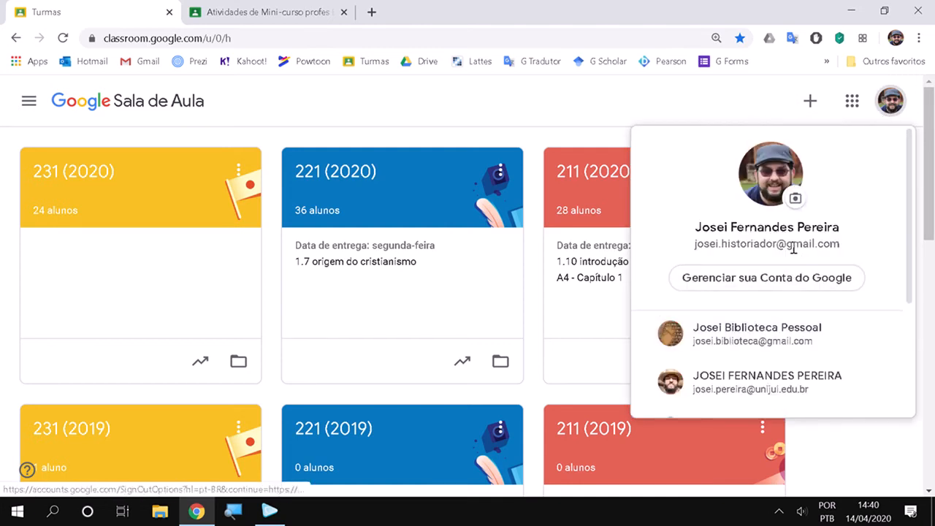
double_click(790, 245)
click(712, 108)
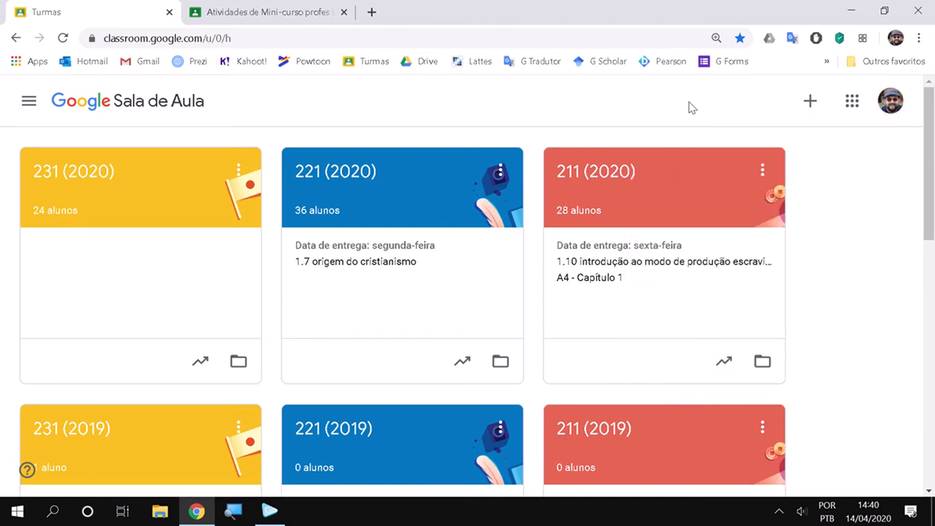
click(144, 41)
click(115, 41)
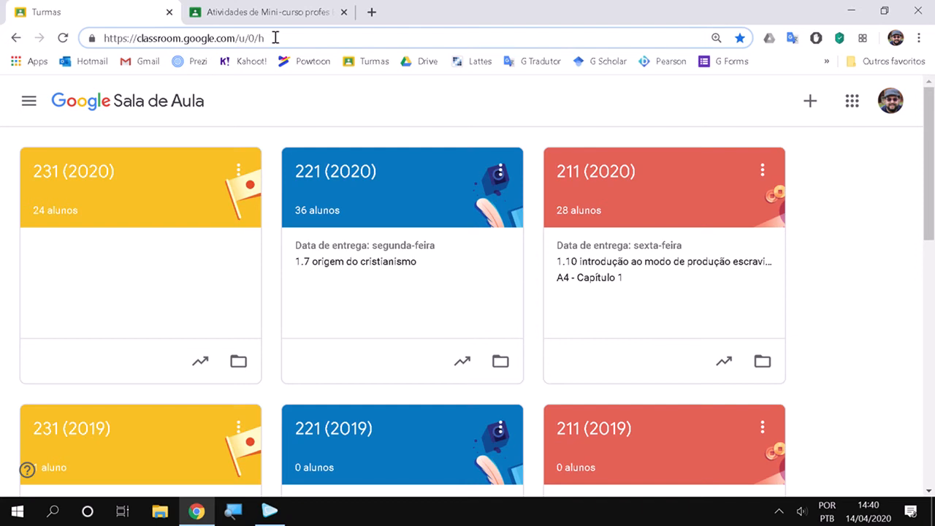
Start creating a new class and accept the notice about not using Classroom in a school with students
click(809, 102)
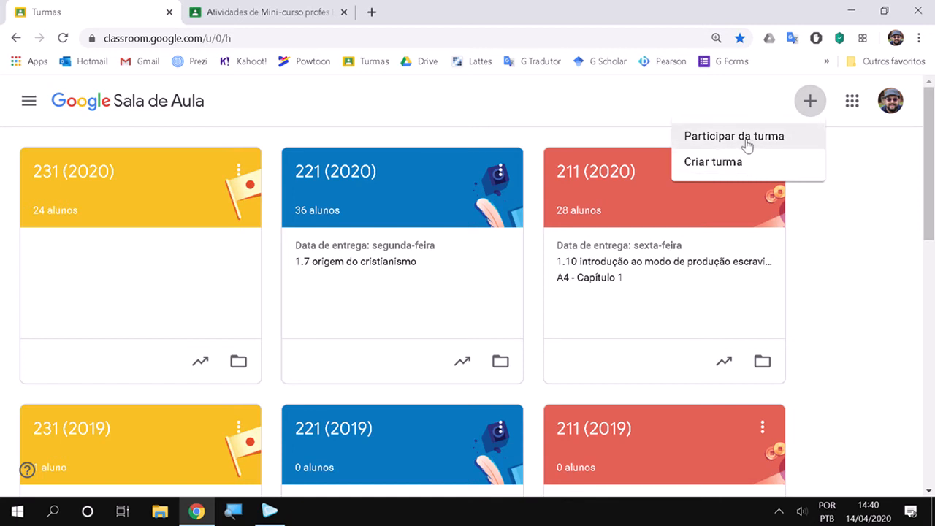
click(724, 171)
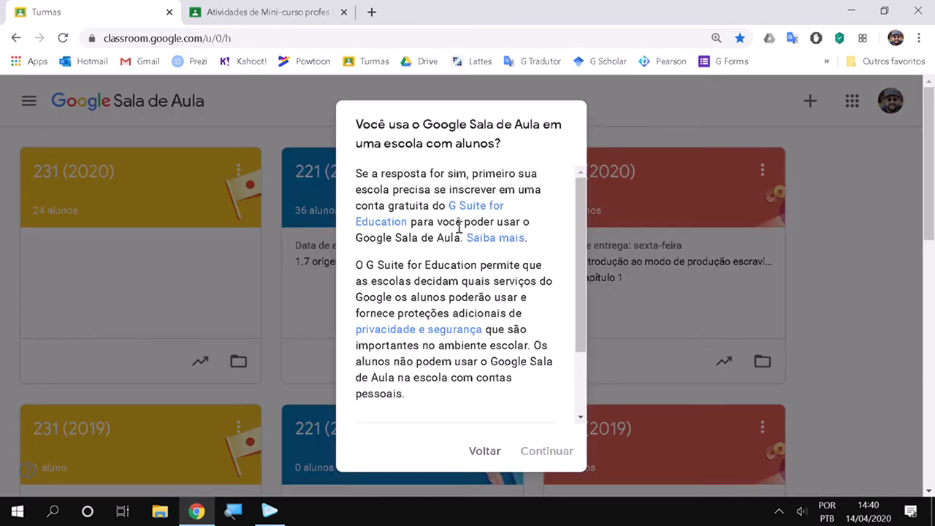
scroll(445, 337, down, 1)
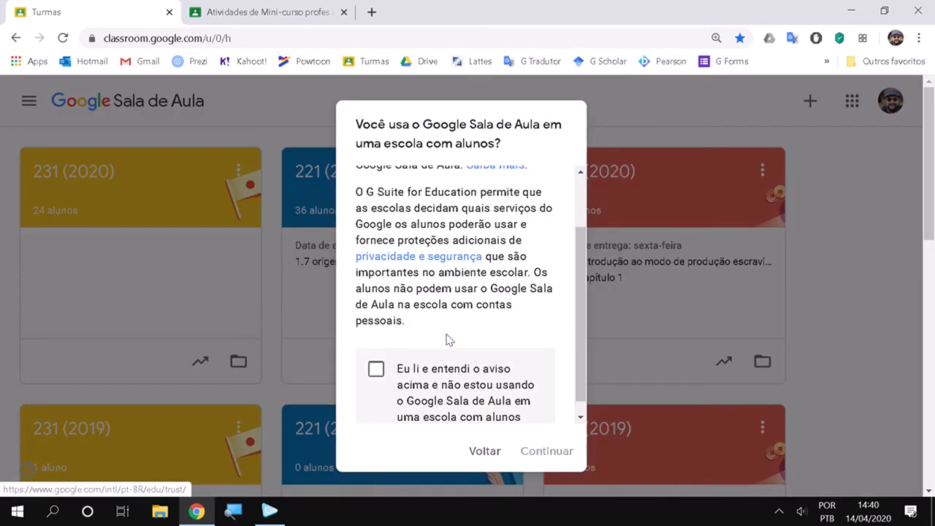
scroll(447, 339, down, 1)
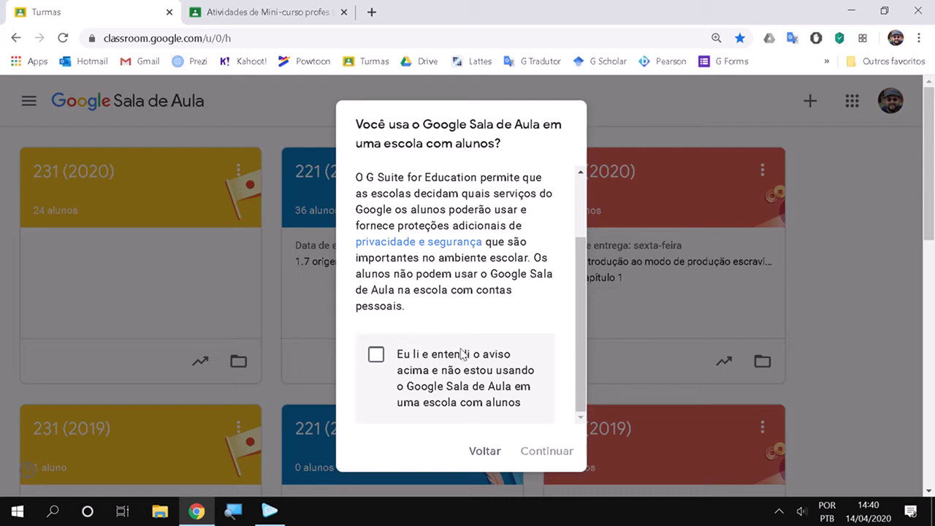
scroll(471, 358, up, 2)
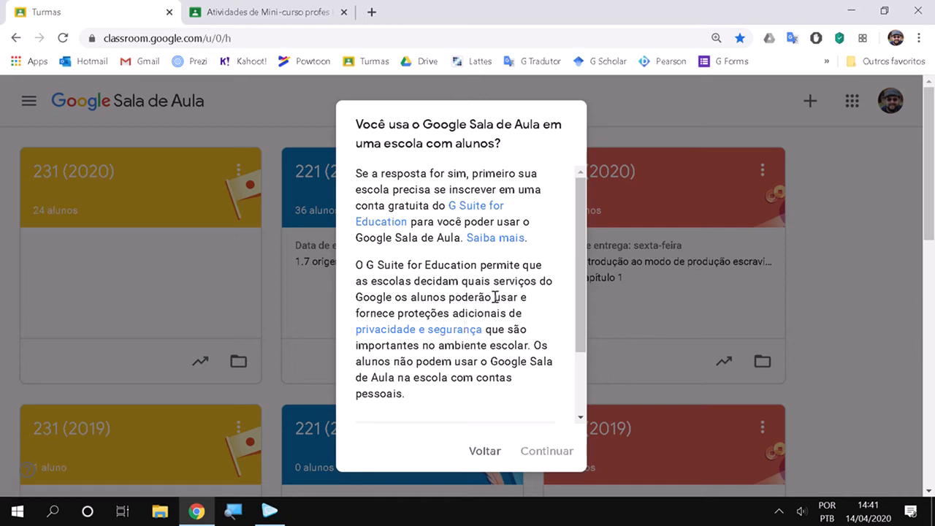
scroll(531, 295, down, 2)
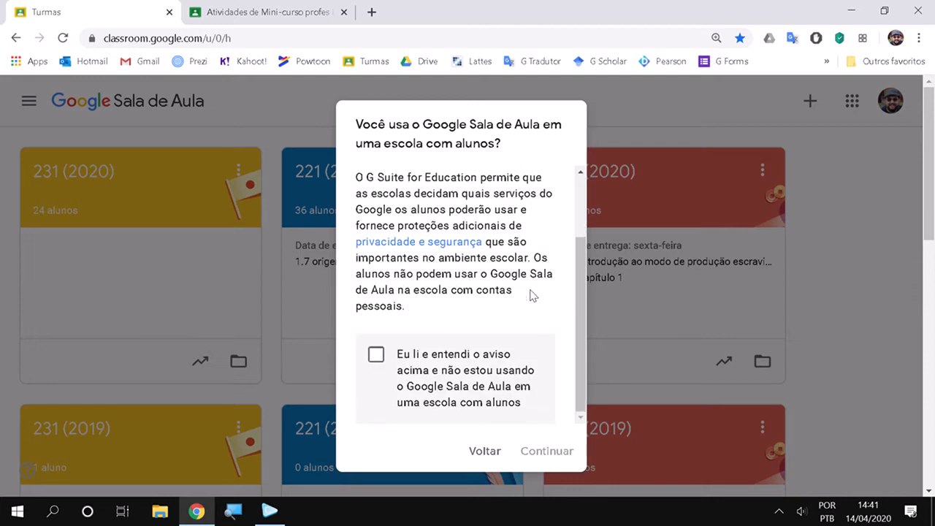
click(374, 356)
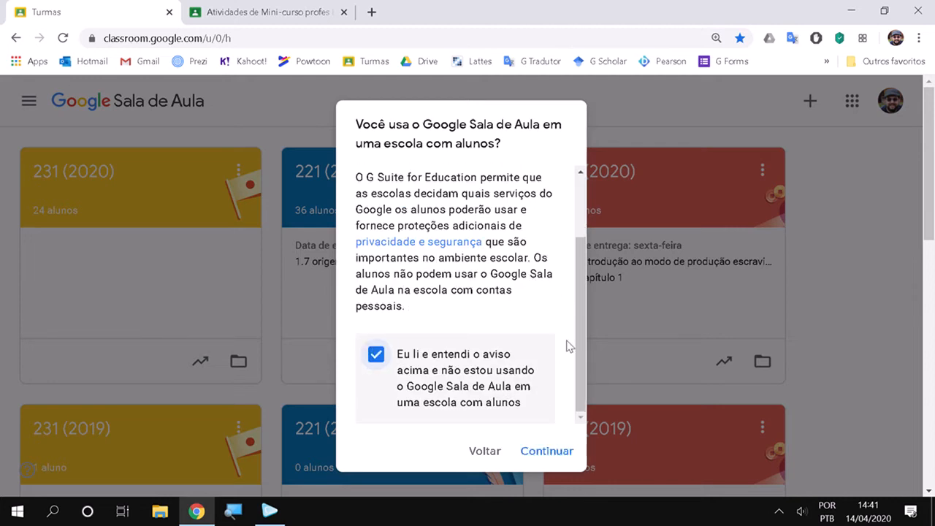
click(548, 451)
Name the new class "Turma teste" and create it
click(294, 203)
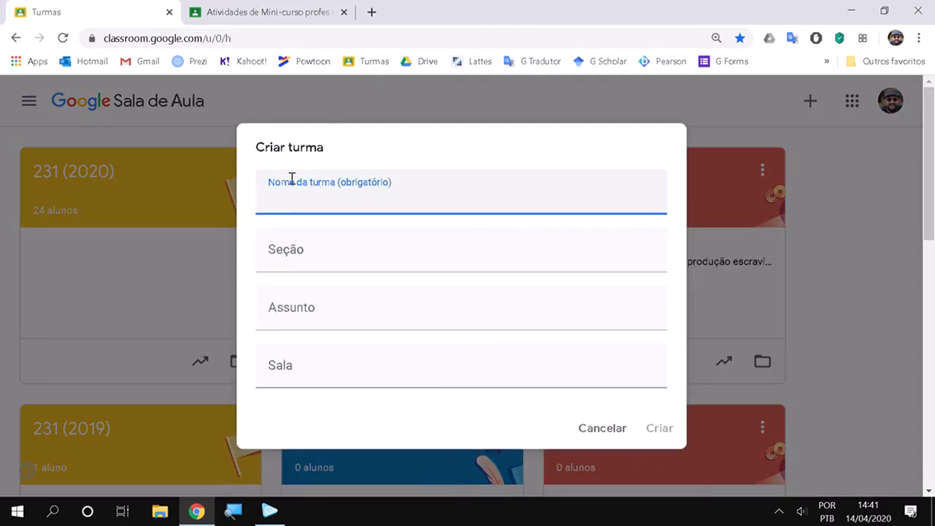
text(Turma teste)
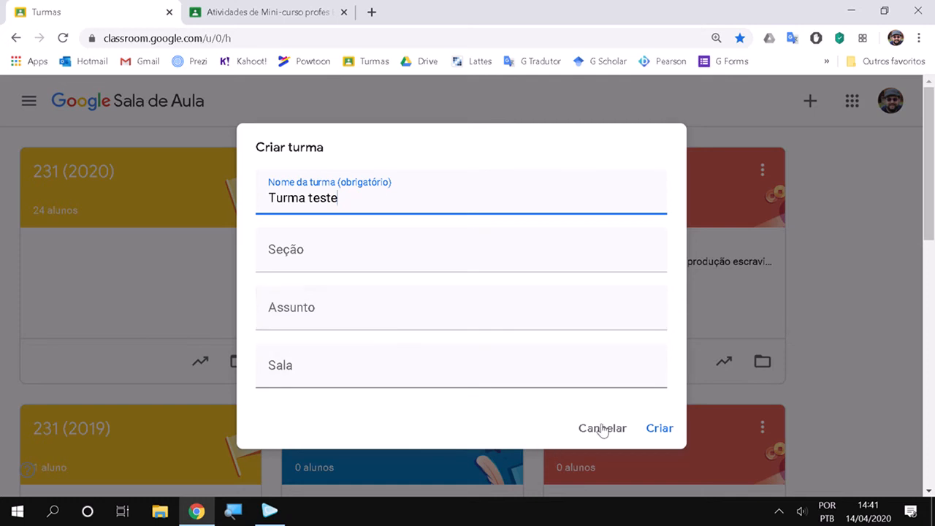
click(647, 429)
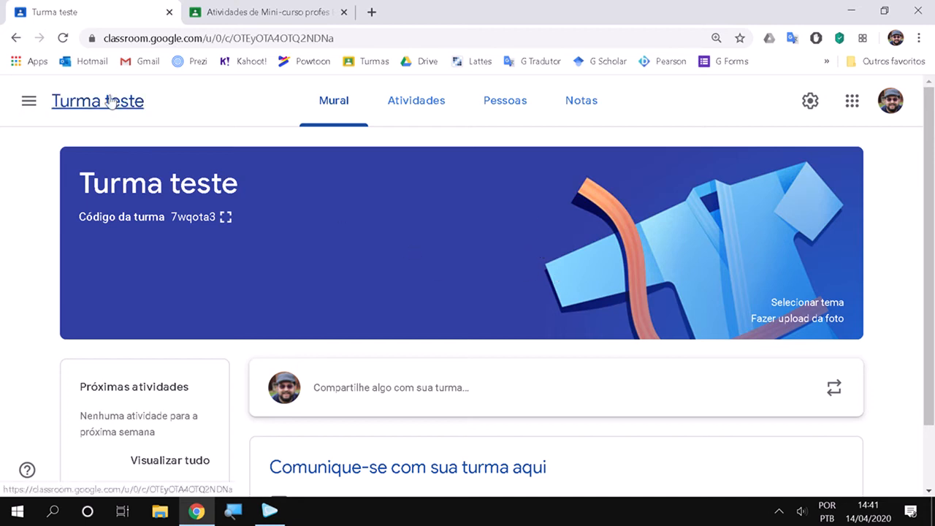
View the class code of Turma teste enlarged, and close the enlarged view
double_click(175, 217)
click(224, 222)
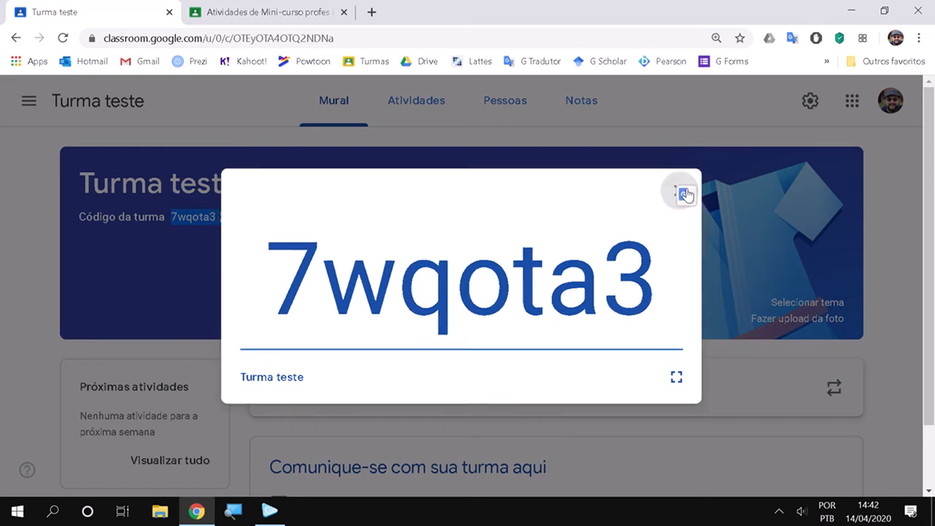
click(683, 190)
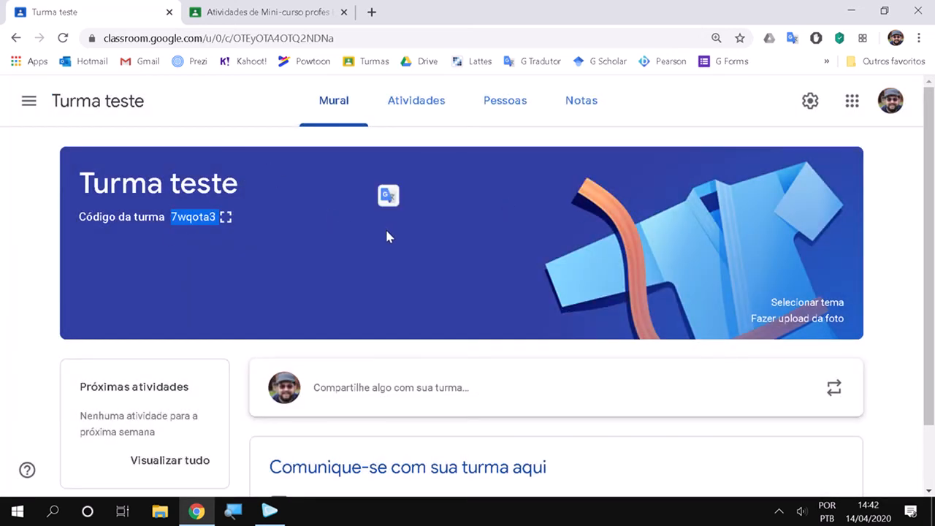
click(447, 141)
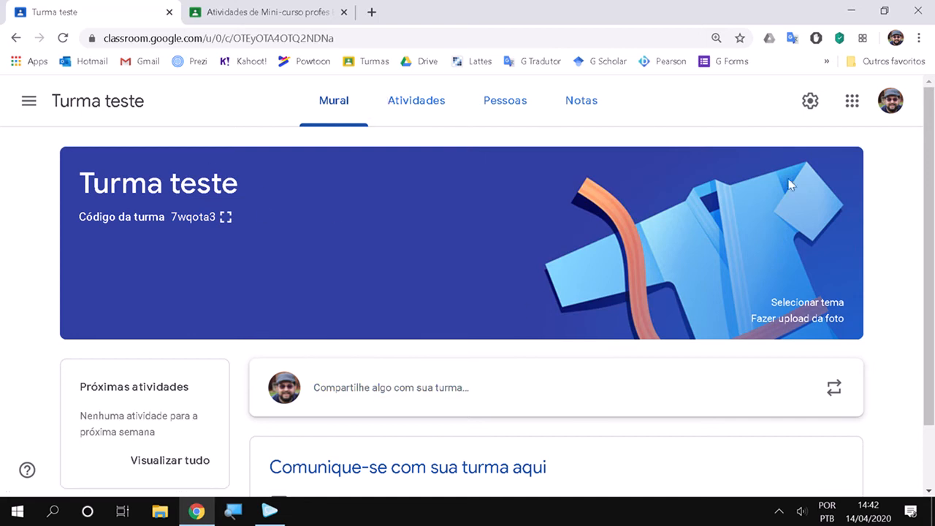
Set the class theme to the blue graduation caps image from the Geral gallery
click(802, 311)
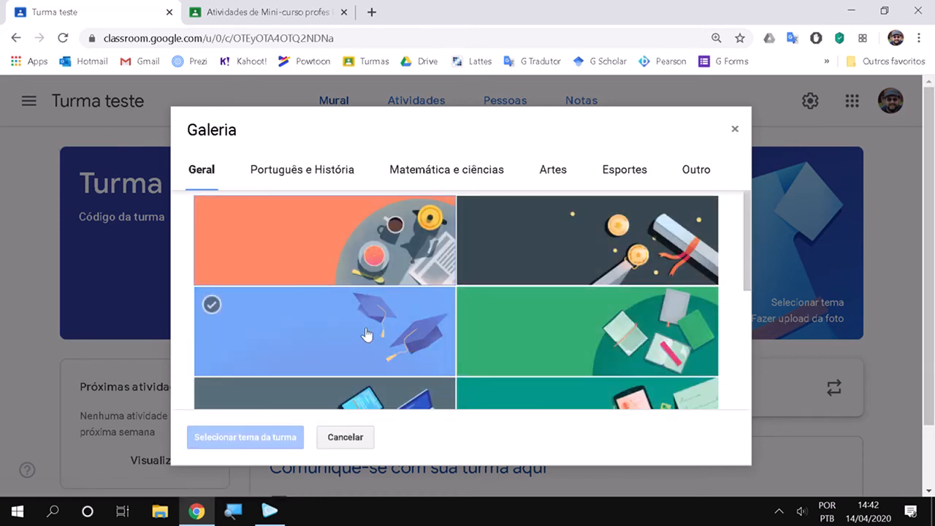
click(272, 340)
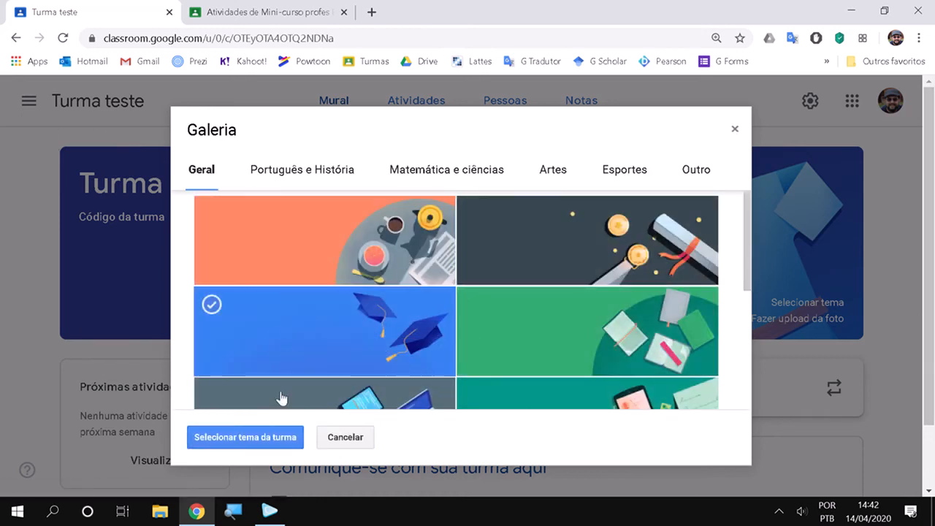
click(245, 438)
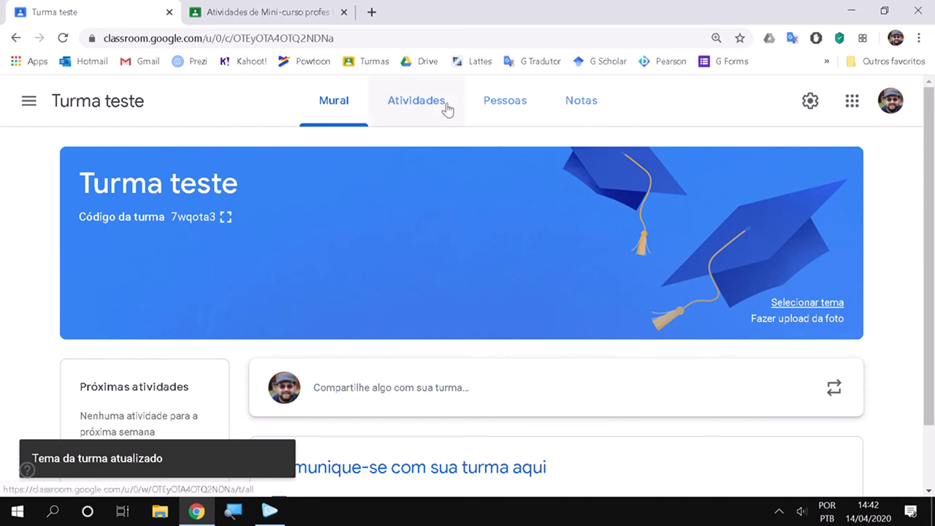
From the class's Atividades page, switch to Google Drive and open the Turma teste folder inside the Classroom folder
click(403, 111)
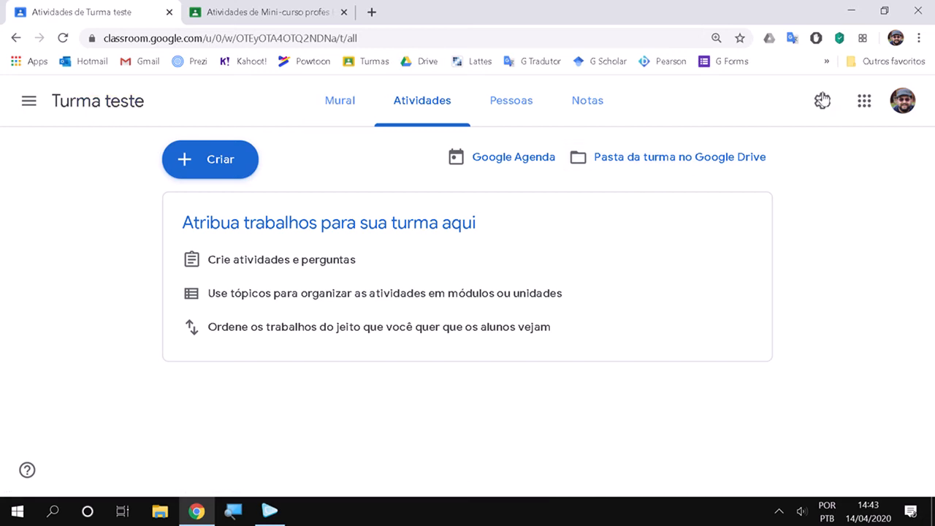
click(865, 102)
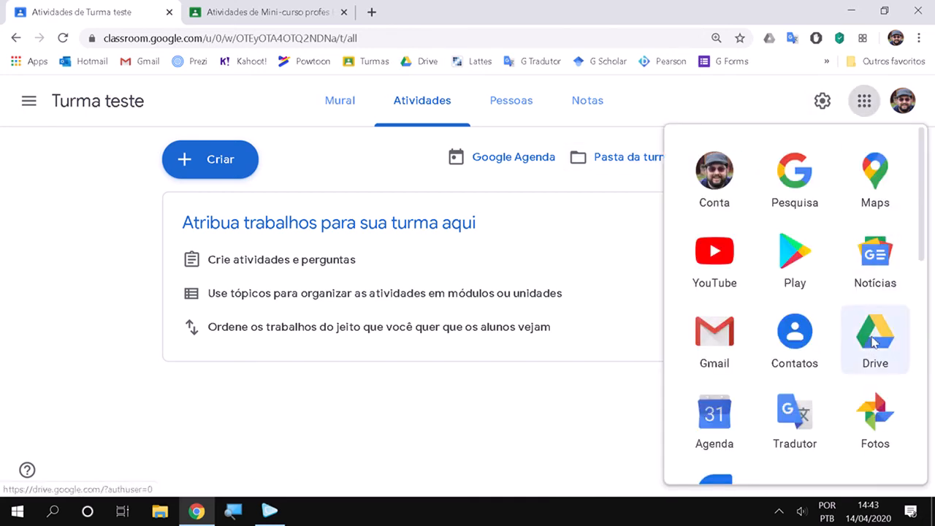
click(873, 342)
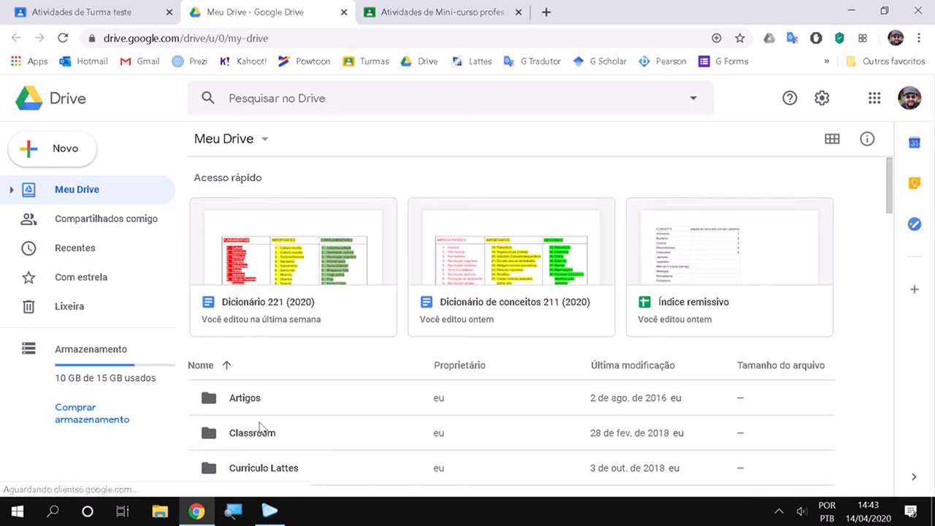
double_click(261, 429)
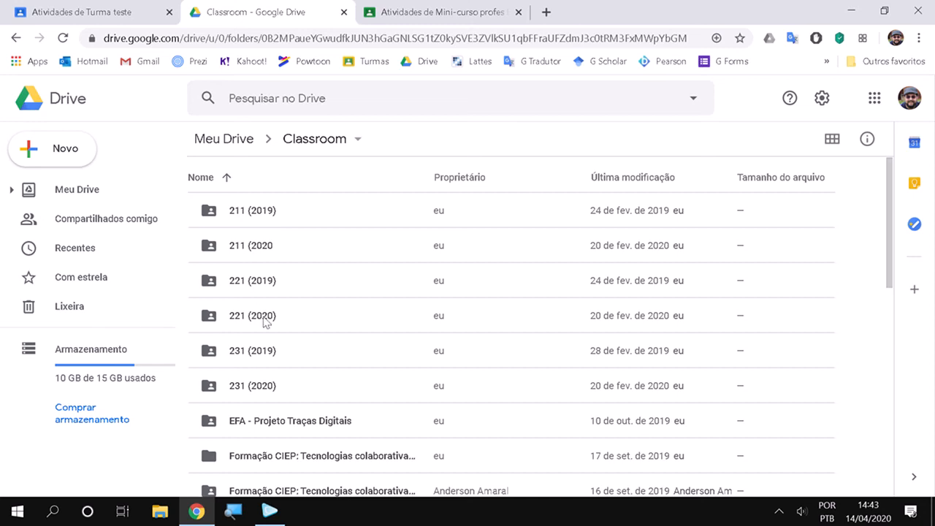
scroll(272, 365, down, 3)
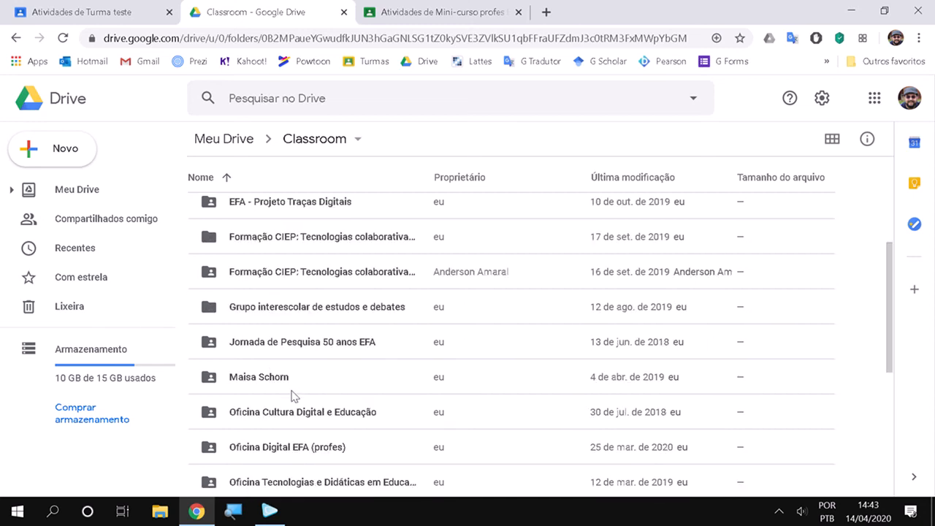
scroll(291, 393, down, 4)
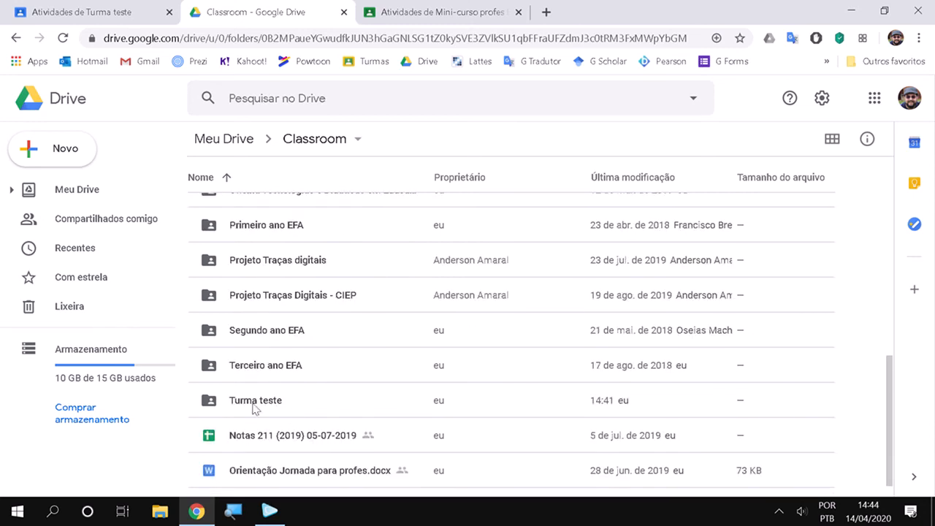
click(255, 407)
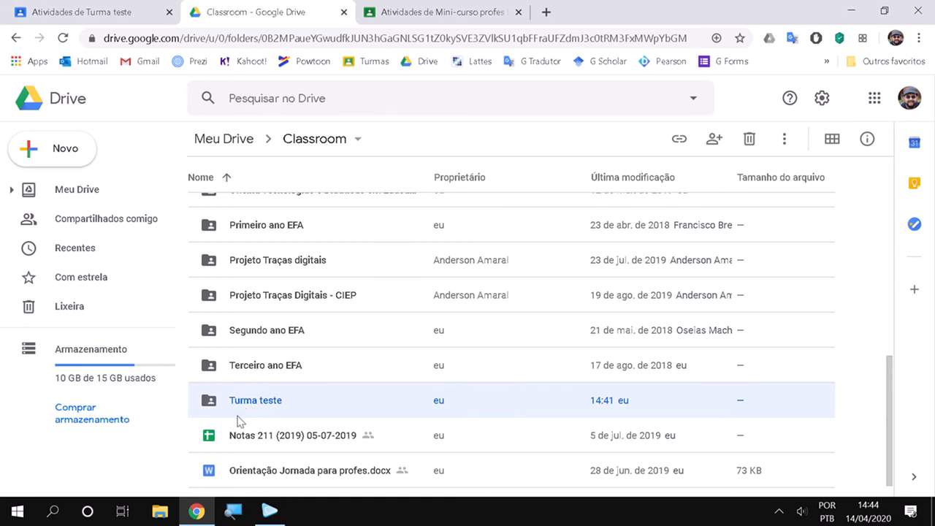
double_click(251, 403)
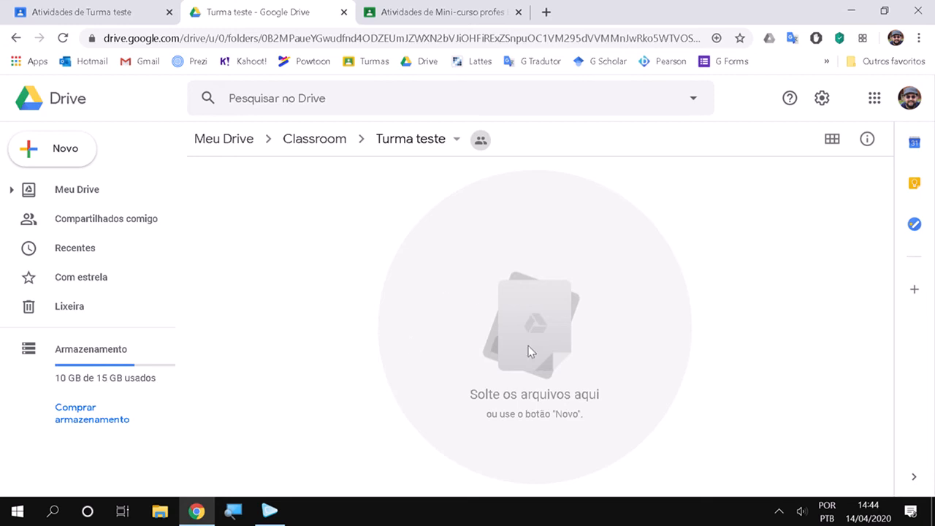
Return to Google Classroom and open a new Atividade form for the Turma teste class
click(124, 7)
click(258, 15)
click(115, 6)
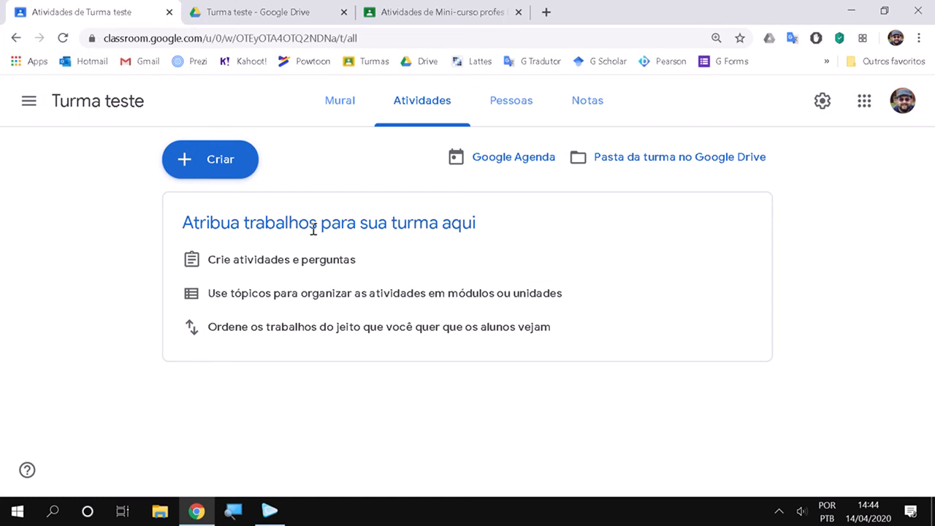
click(245, 176)
click(234, 214)
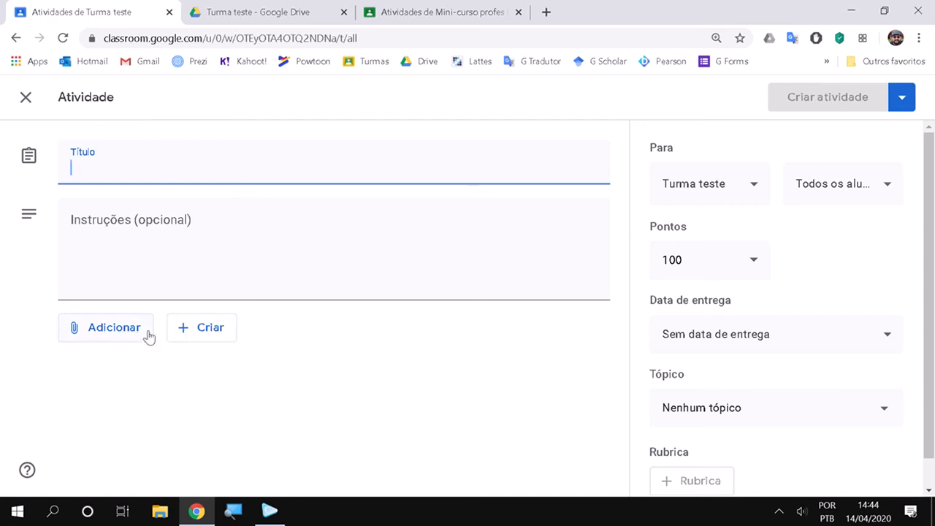
click(281, 7)
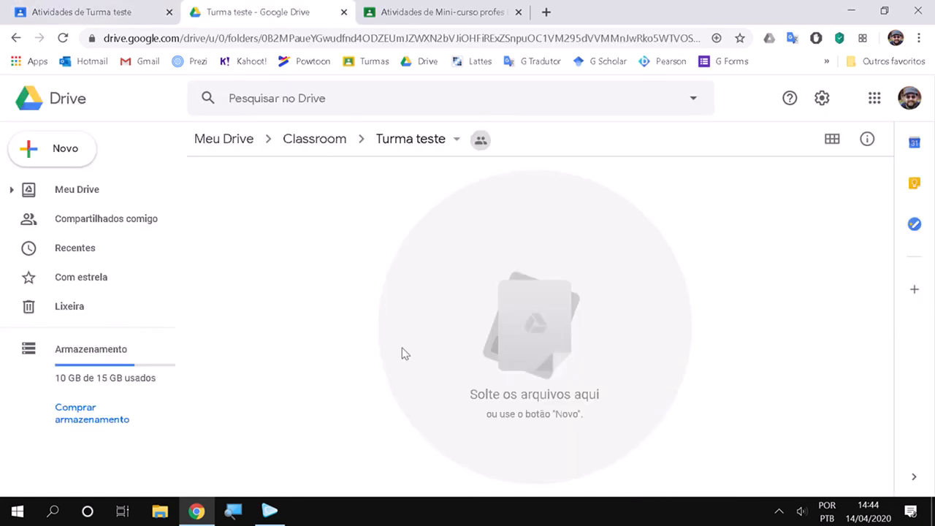
click(92, 10)
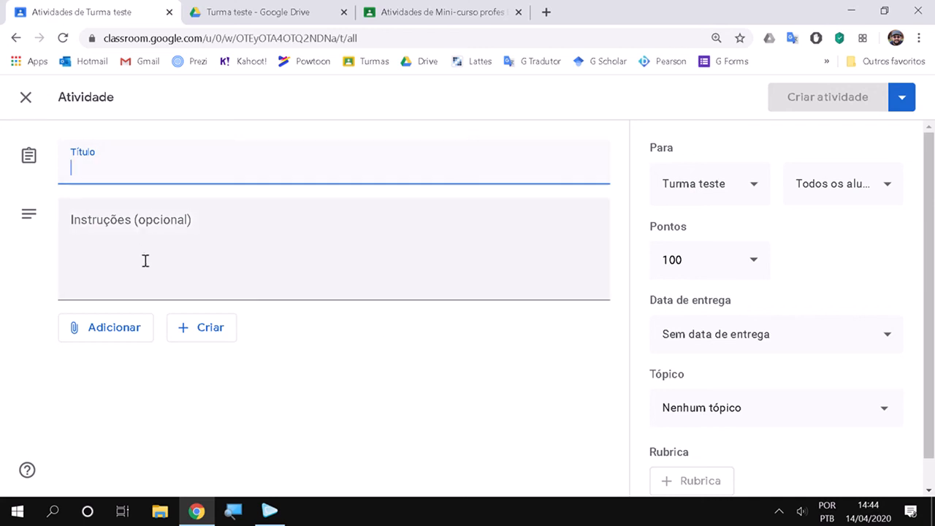
Close the blank Atividade form and add a topic named "1º trimestre" to the class's Atividades page
click(269, 510)
click(826, 485)
click(25, 98)
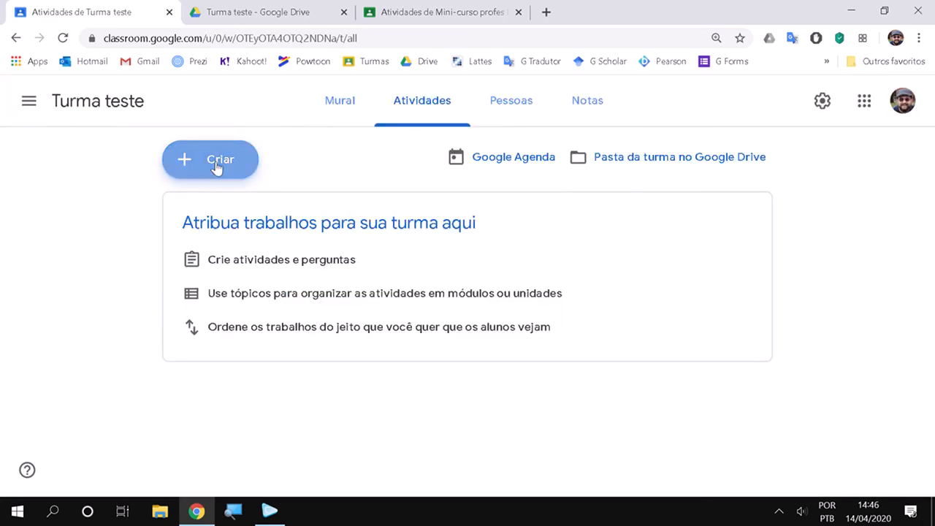
click(217, 165)
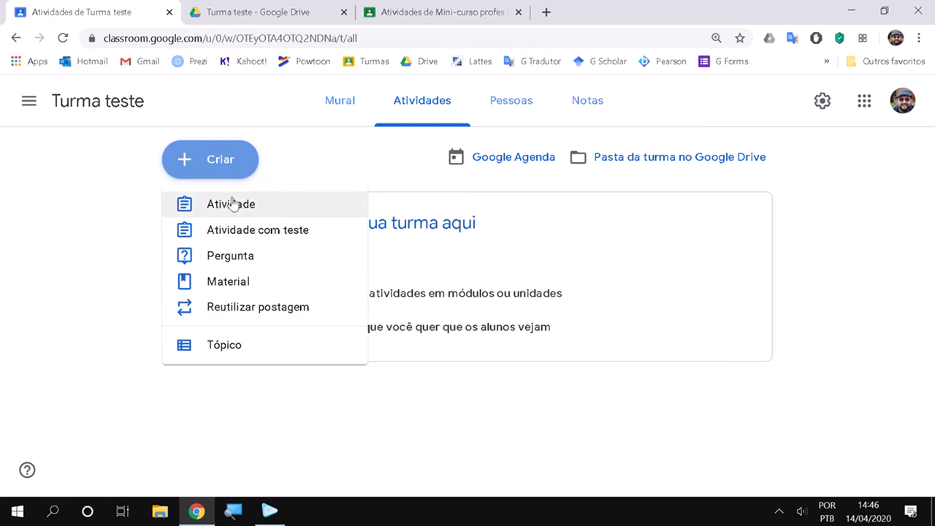
click(240, 358)
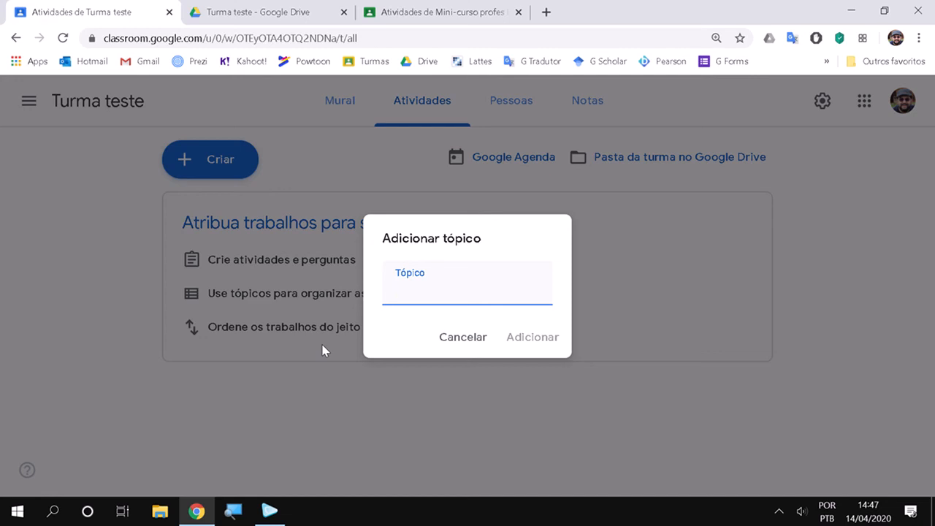
text(1º trimestre)
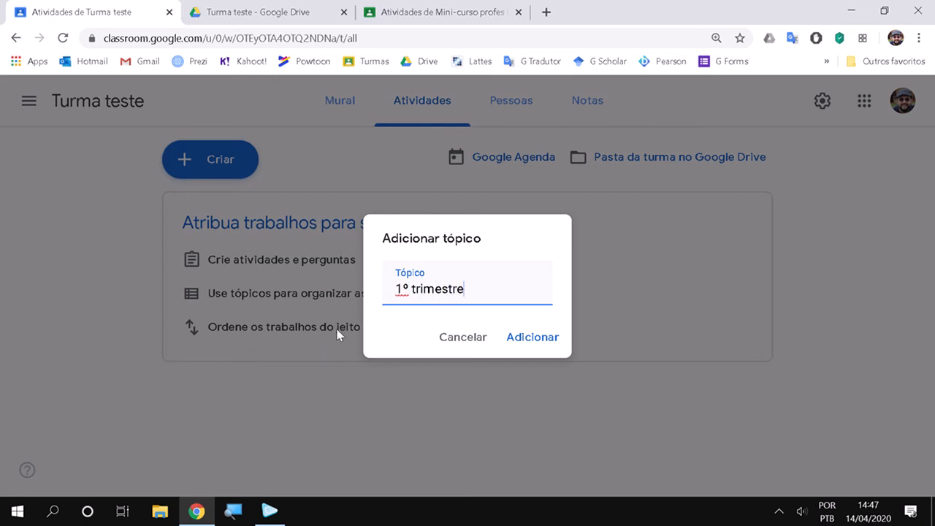
click(534, 338)
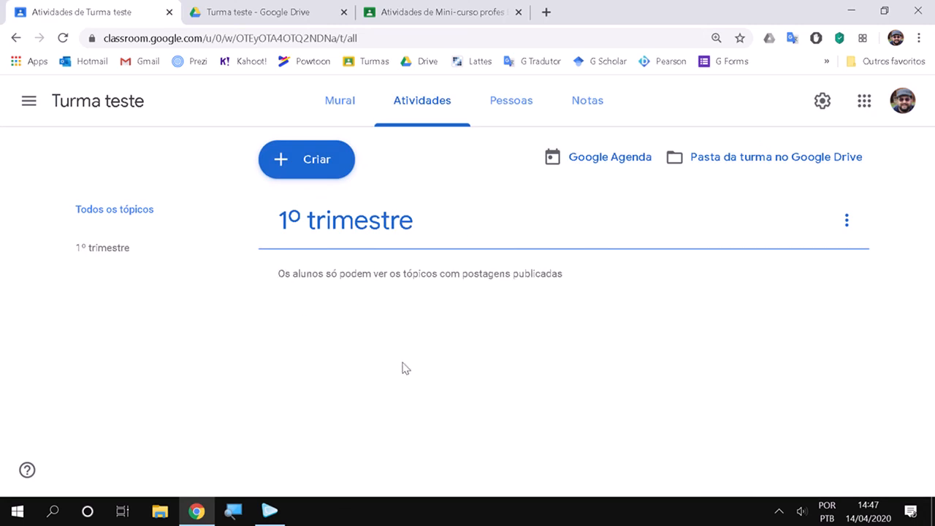
Add a second topic named "Dever de casa" to the class
click(302, 174)
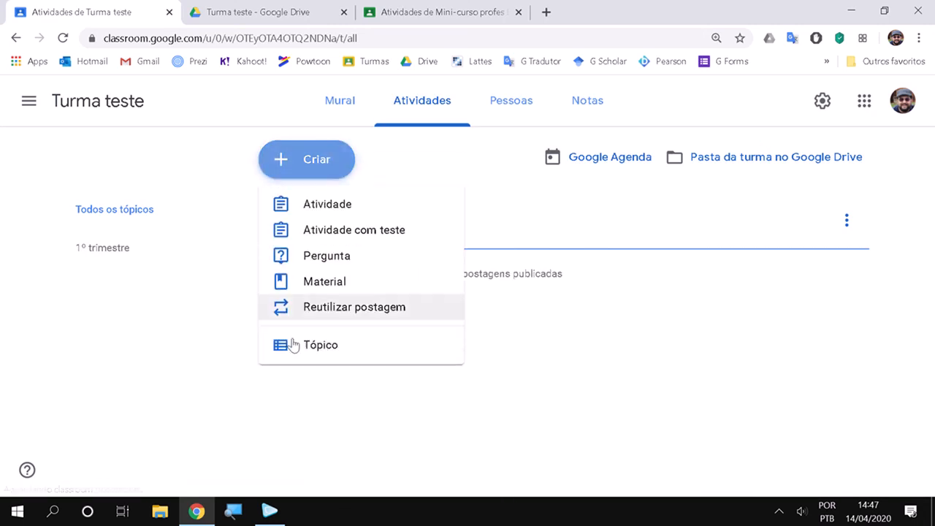
click(308, 356)
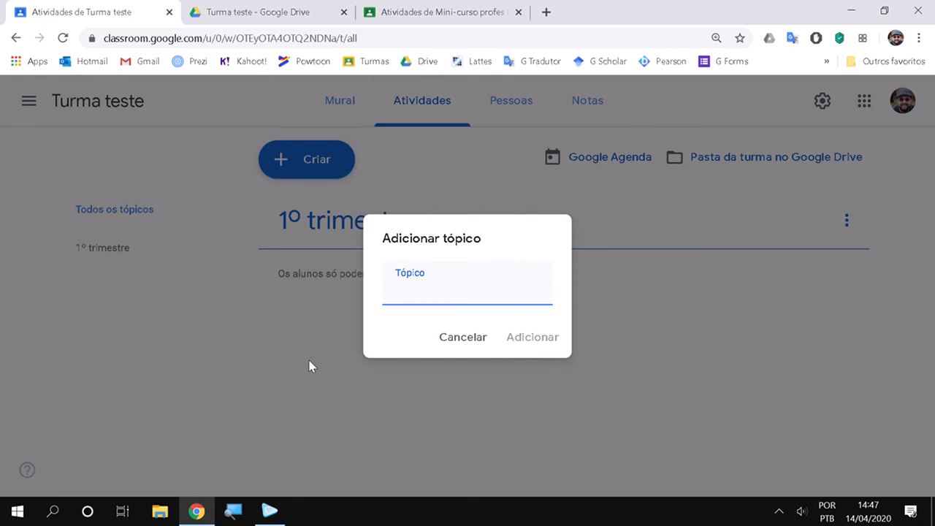
text(Dever de casa)
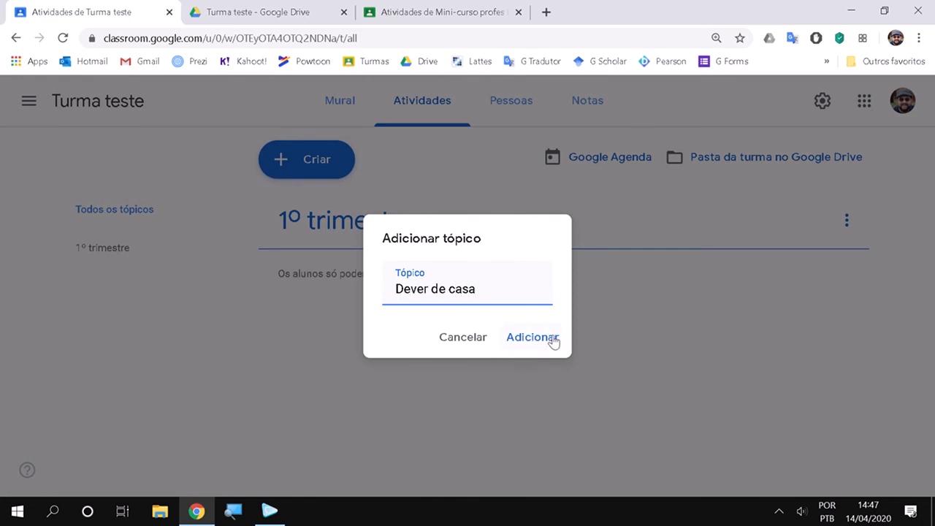
click(552, 338)
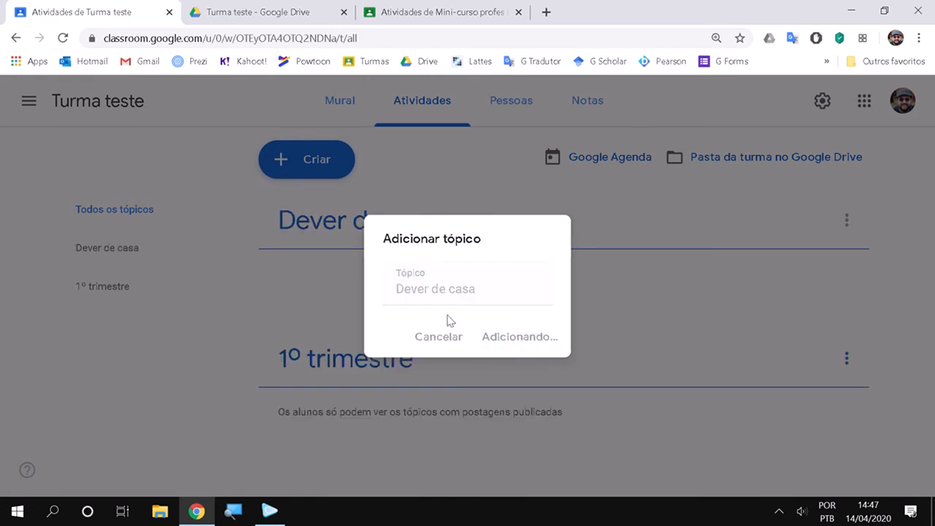
Add a third topic named "Provas" to the class
click(324, 179)
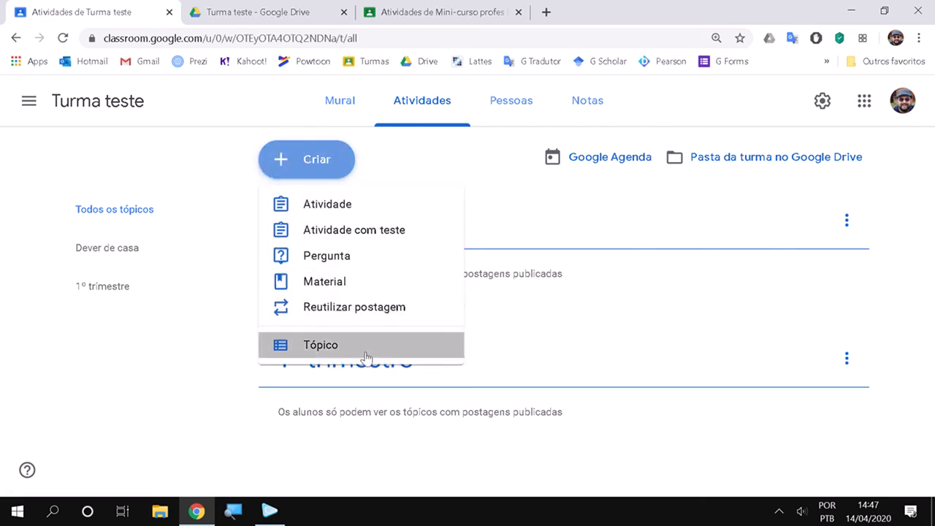
click(366, 346)
text(Provas)
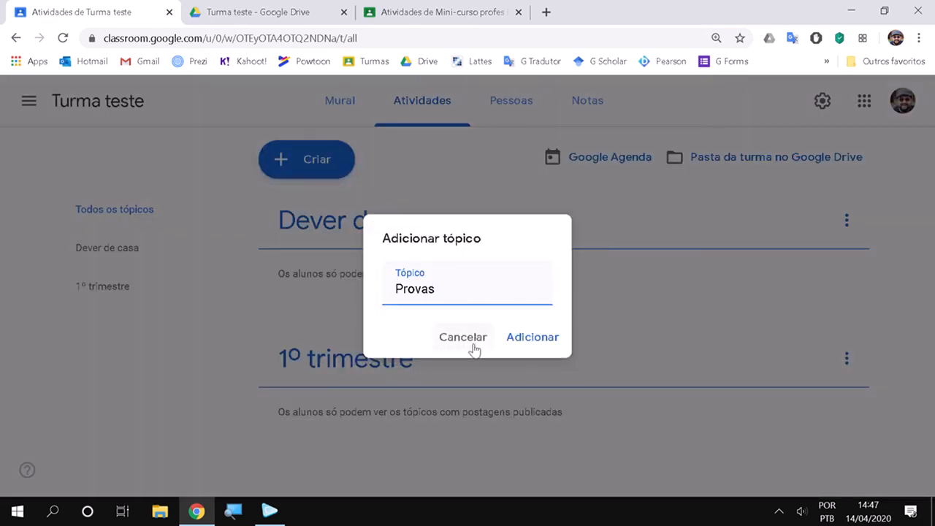
click(520, 340)
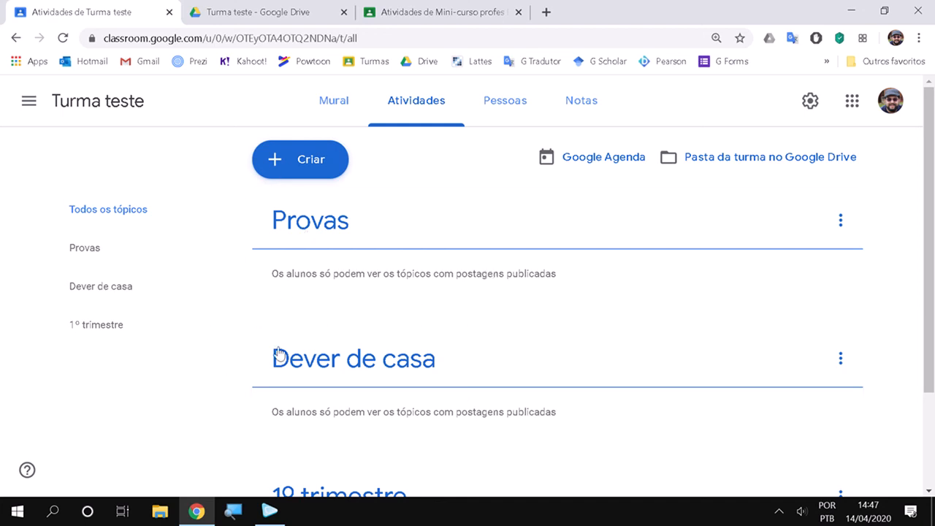
click(301, 163)
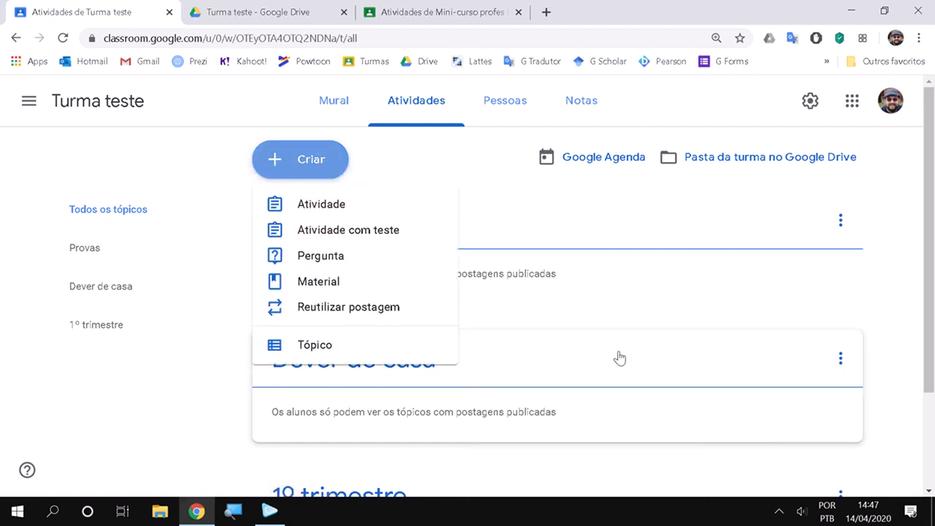
click(544, 188)
scroll(457, 208, down, 1)
scroll(358, 428, up, 1)
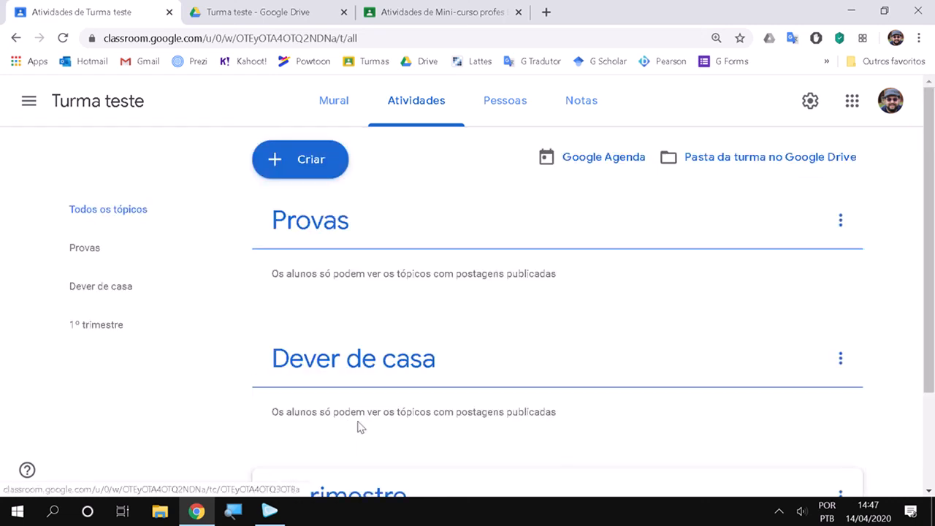
Add a topic named "Janeiro" to the class and look over the topic list
click(300, 163)
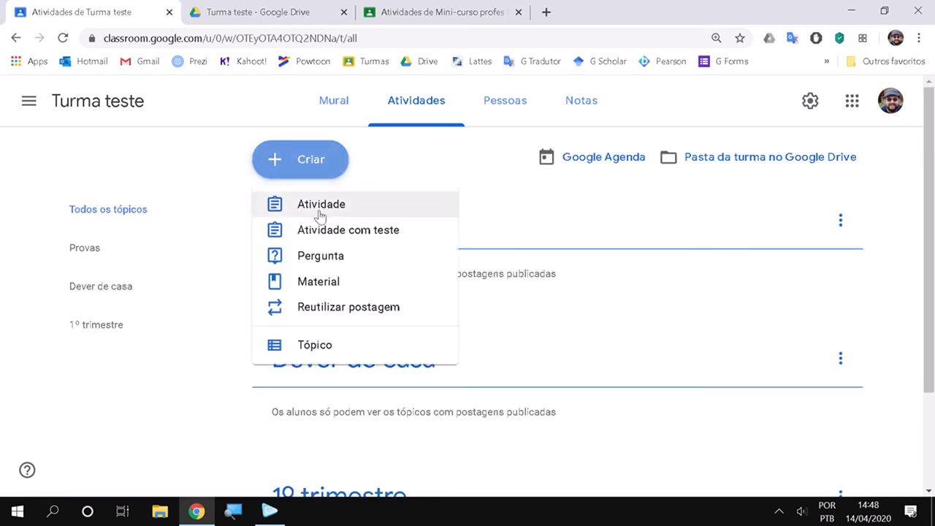
click(338, 345)
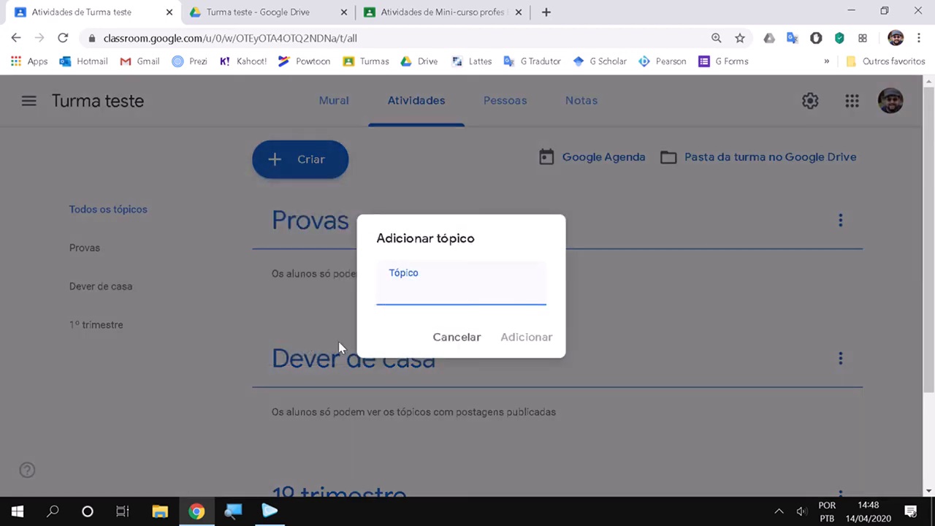
text(Janeiro)
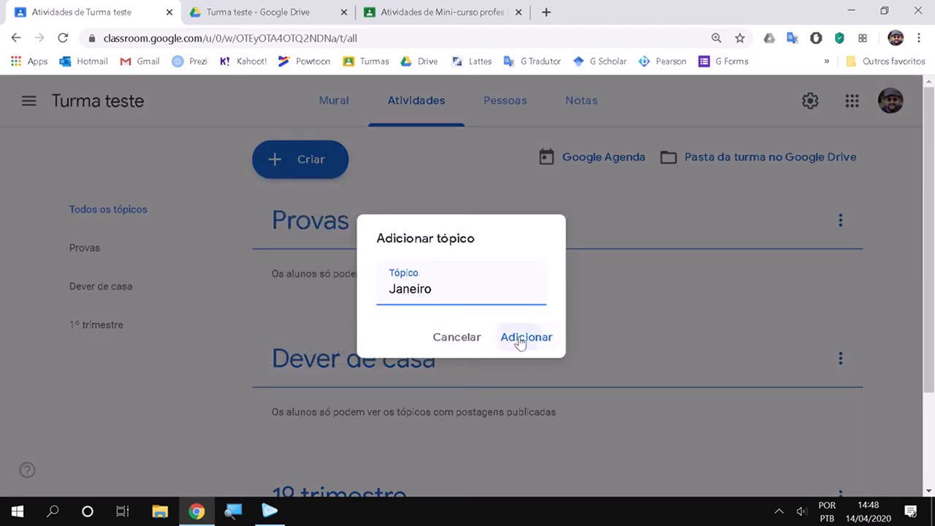
click(524, 338)
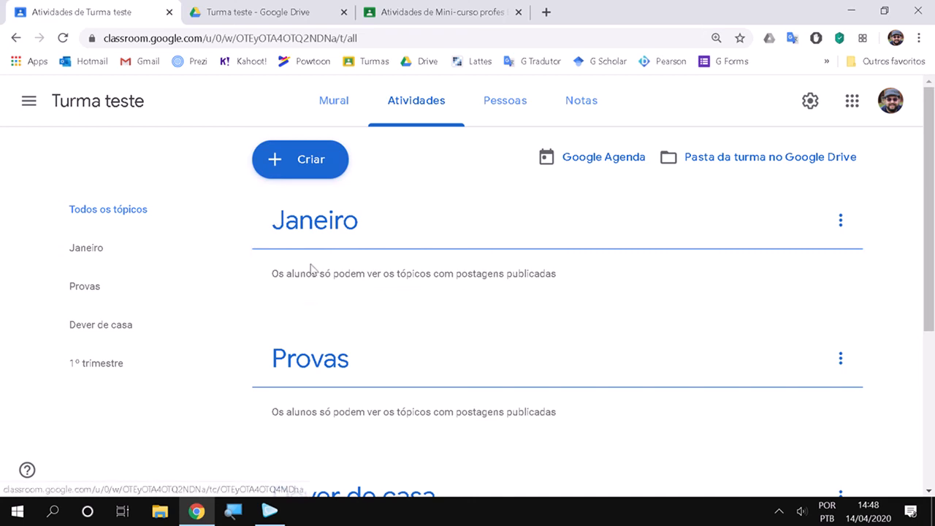
scroll(323, 255, down, 4)
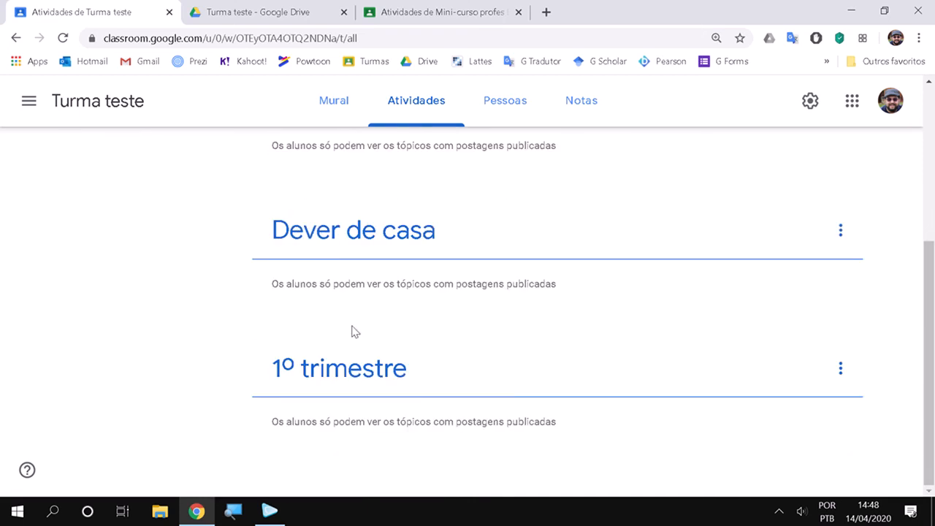
scroll(358, 374, up, 4)
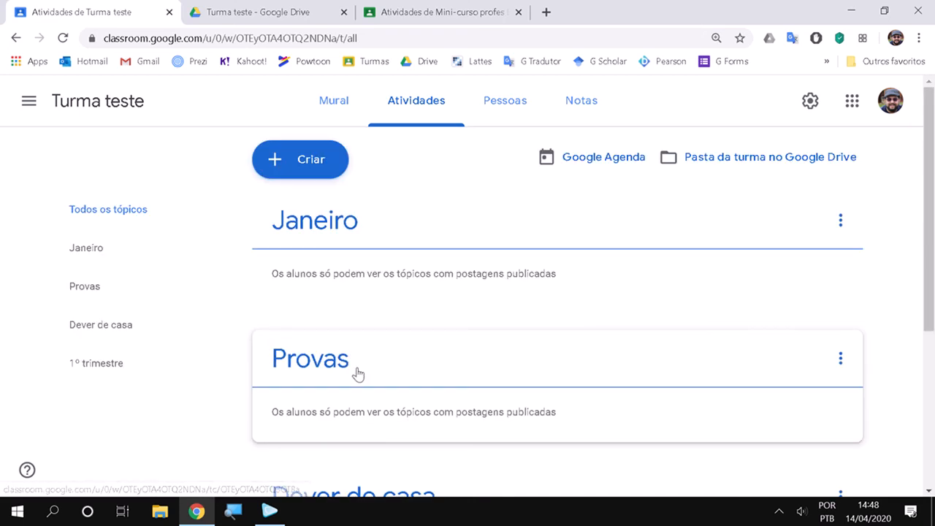
Start reusing an existing post, browse the available classes and check Oficina Digital EFA (profes) for posts
click(303, 170)
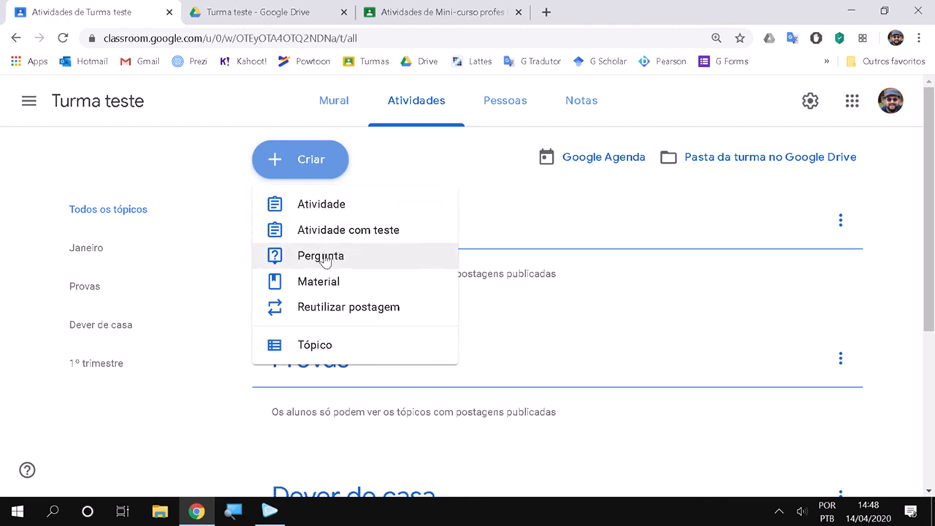
click(348, 316)
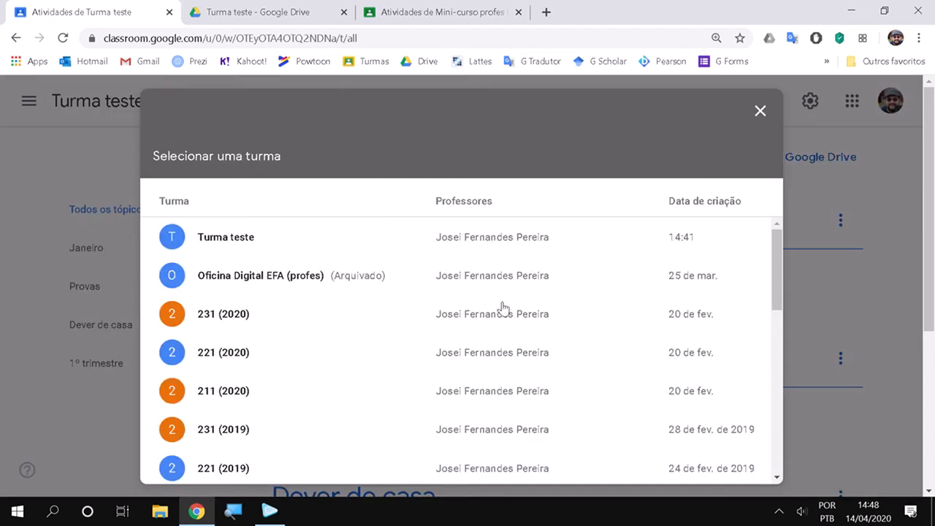
scroll(219, 317, down, 5)
scroll(245, 428, up, 5)
scroll(219, 362, down, 5)
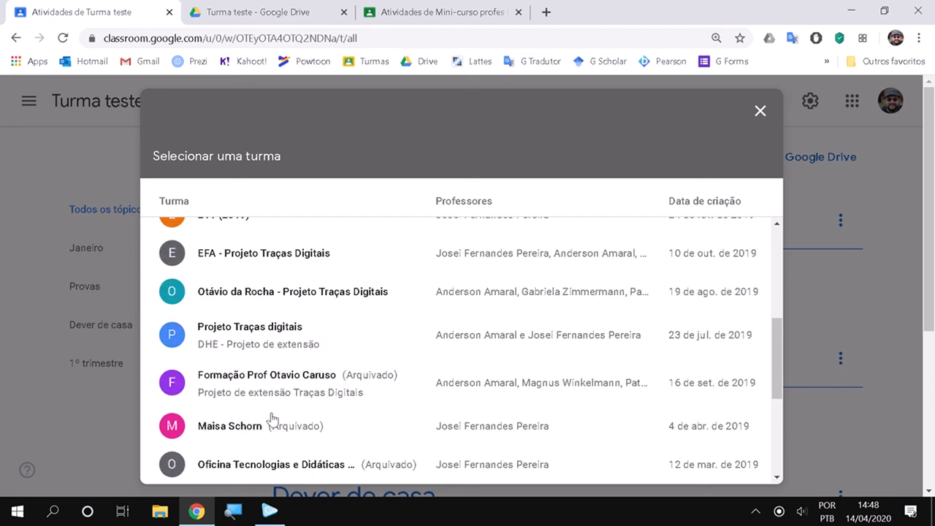
scroll(274, 414, down, 4)
scroll(252, 460, up, 10)
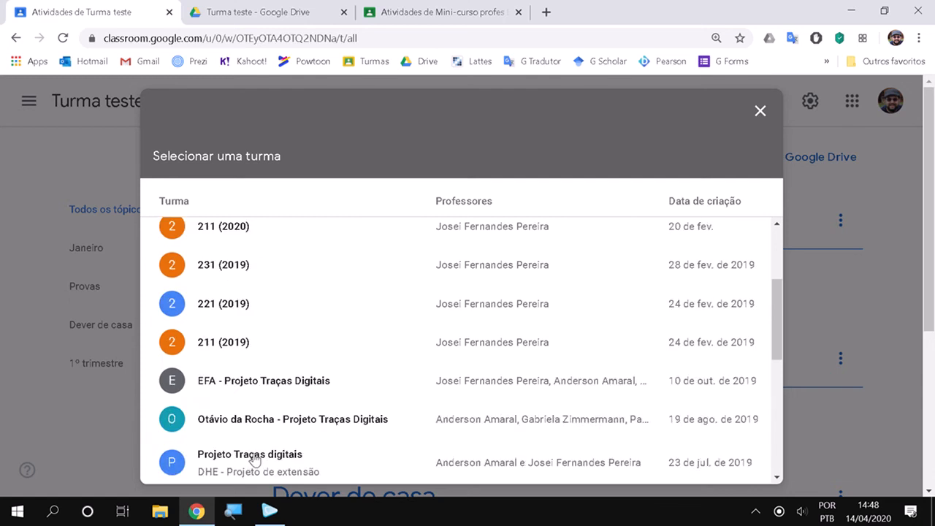
click(228, 279)
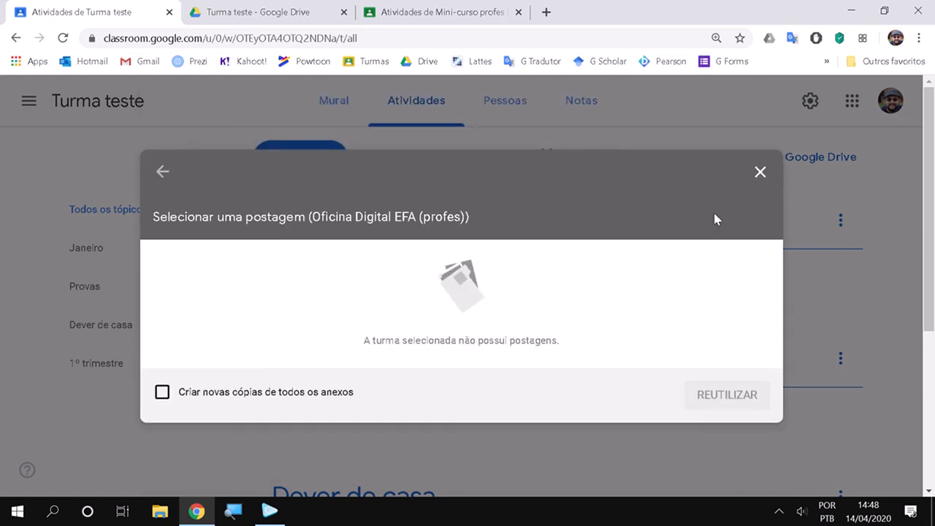
click(167, 173)
Reuse the "1.8 simulado" activity from class 231 (2020) and assign it to the topic Provas
click(226, 320)
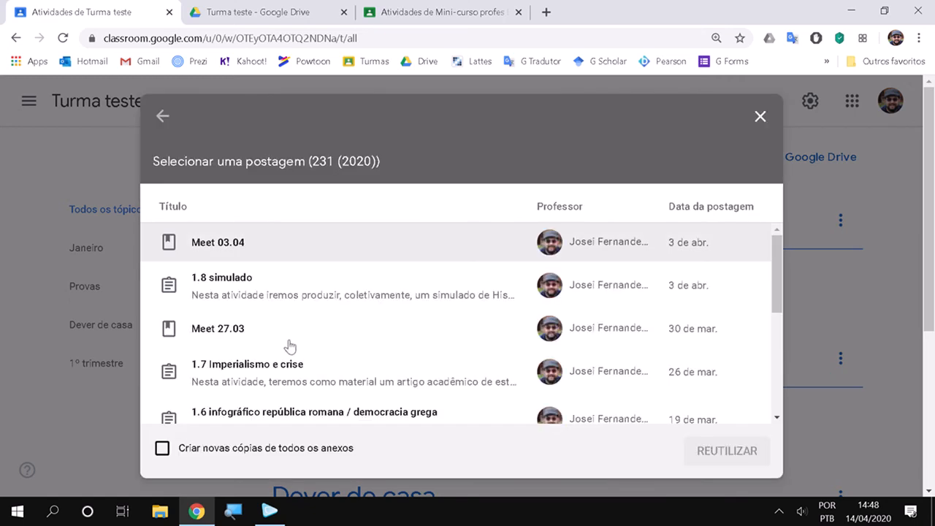
scroll(299, 334, down, 1)
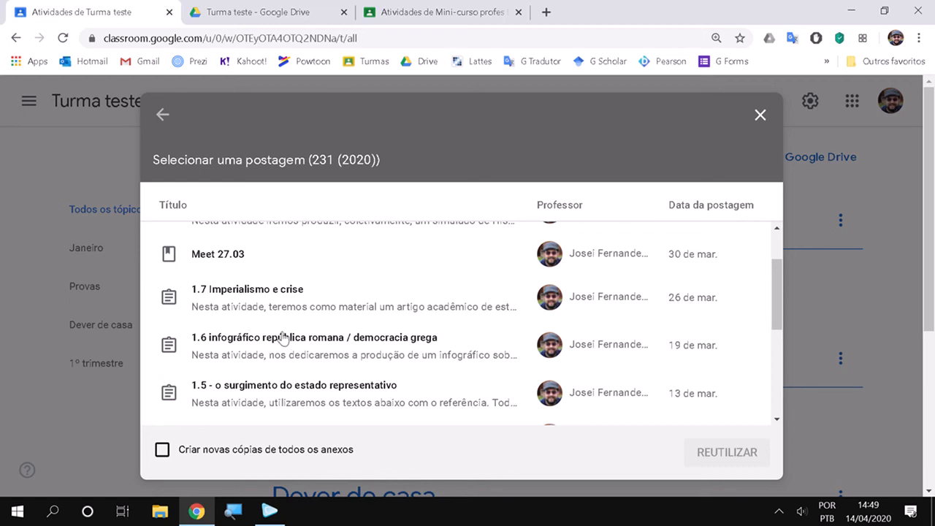
scroll(263, 329, down, 1)
scroll(262, 398, up, 2)
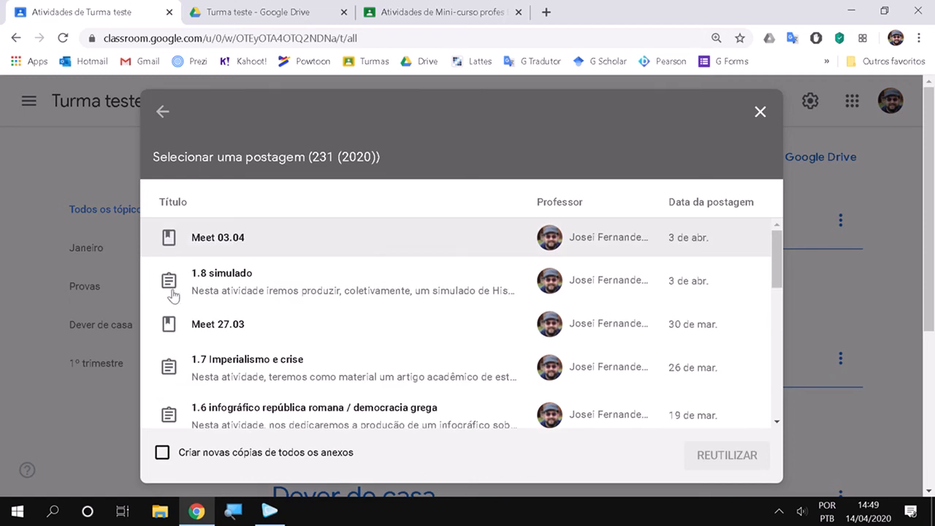
click(232, 287)
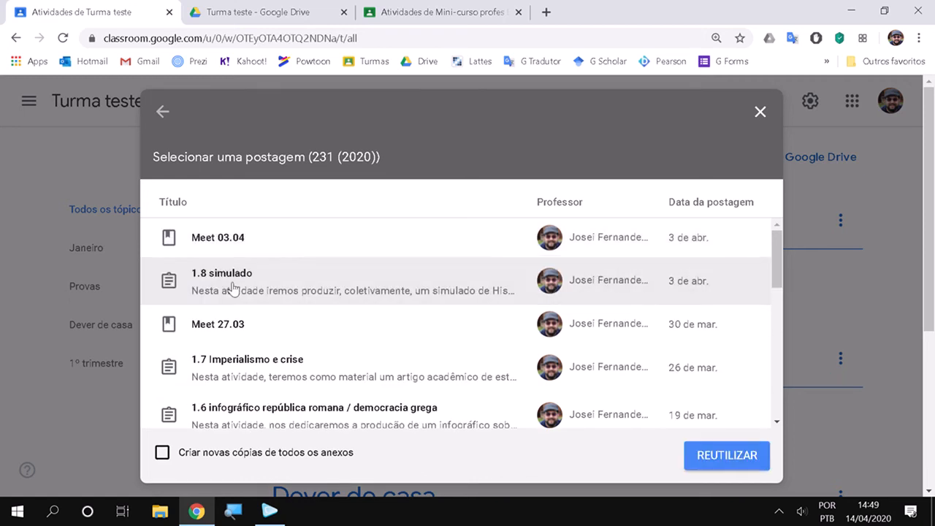
click(713, 460)
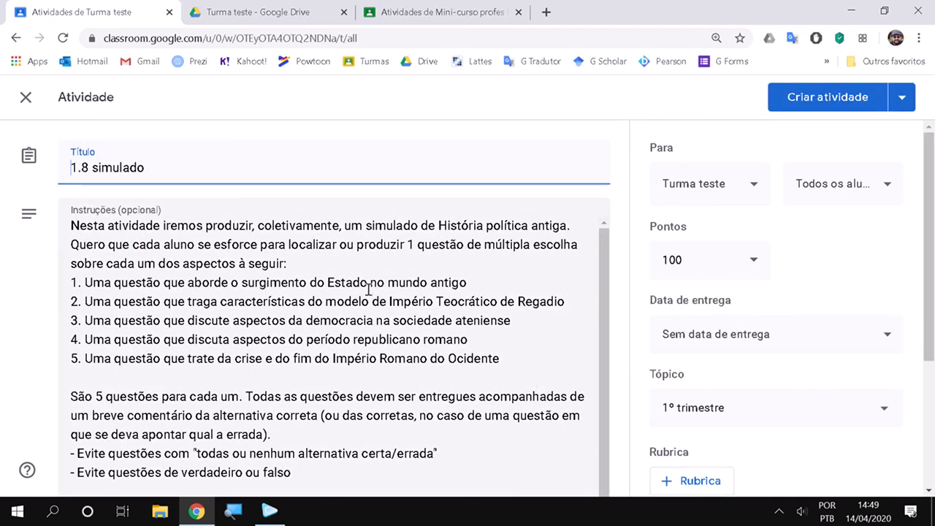
click(723, 409)
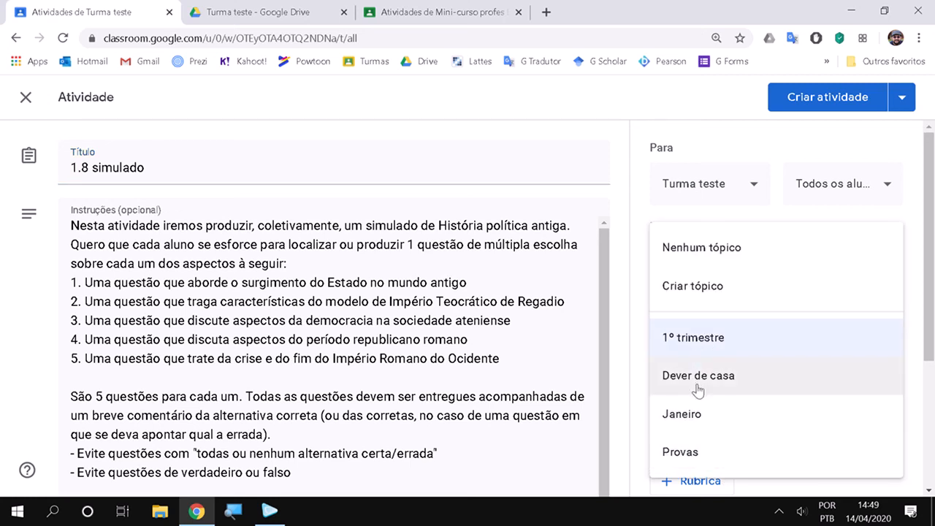
click(695, 458)
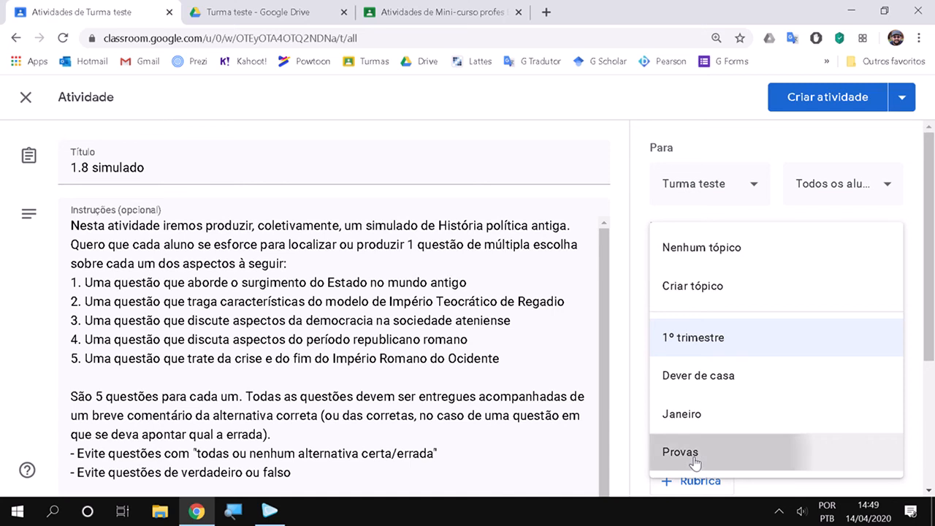
Examine the reused activity's due date and points options, rubric setting, instructions and attached document
click(741, 350)
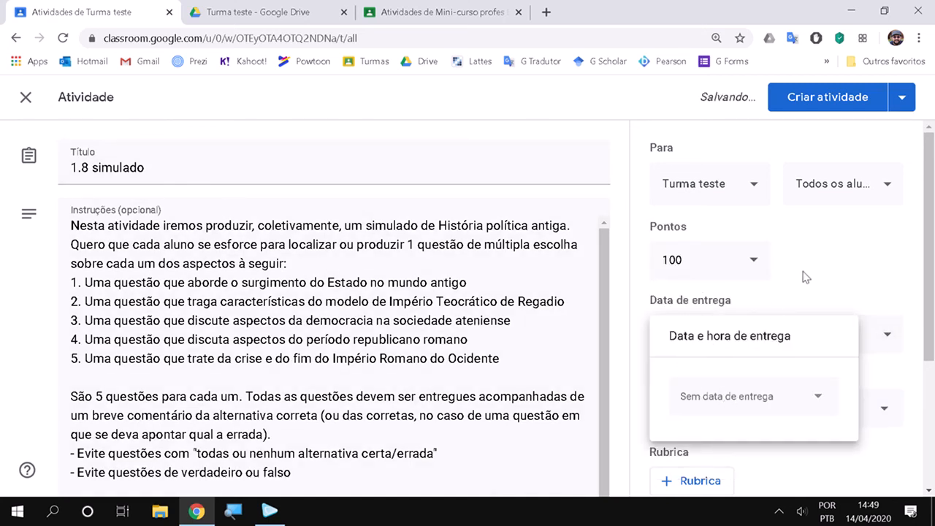
click(793, 295)
click(752, 264)
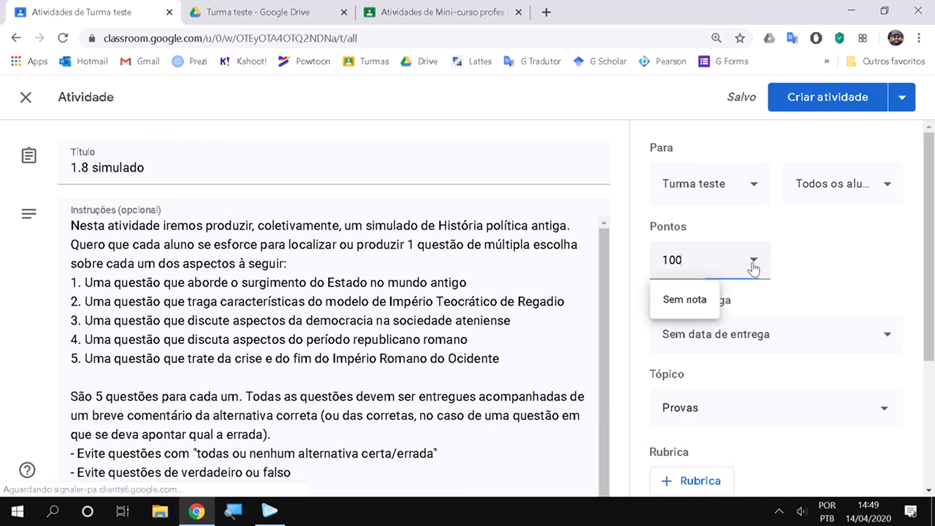
click(819, 260)
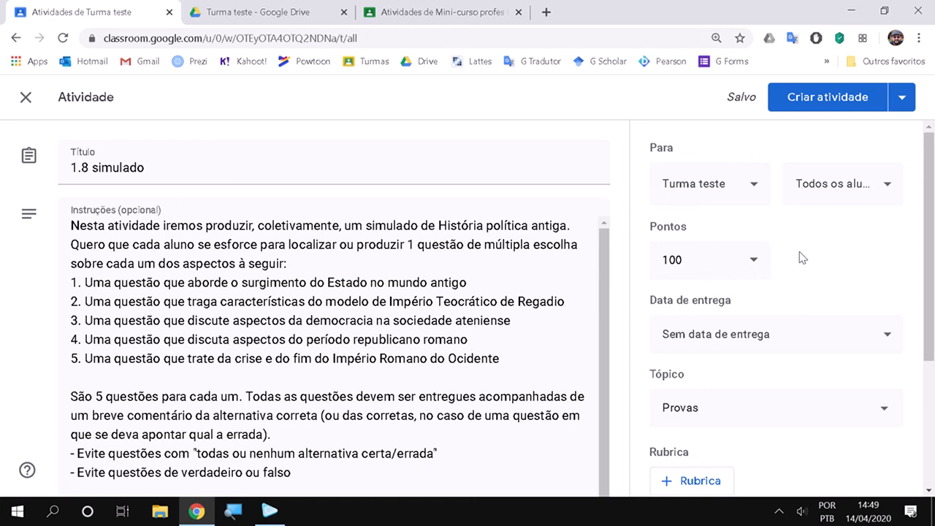
scroll(802, 257, down, 2)
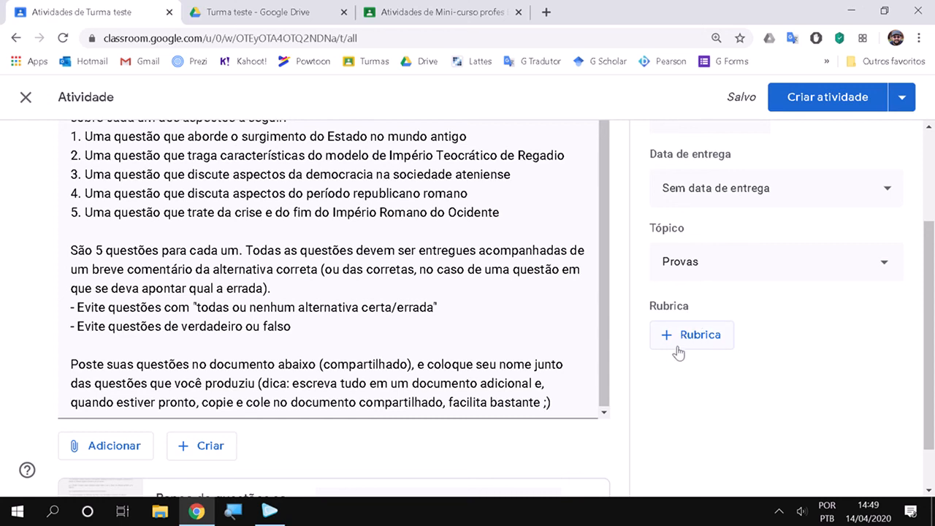
scroll(790, 428, up, 1)
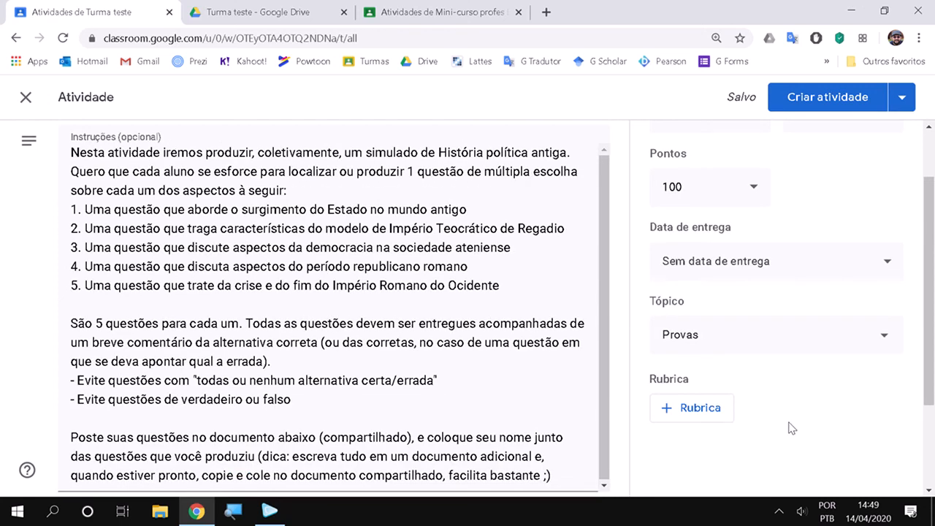
scroll(791, 428, up, 1)
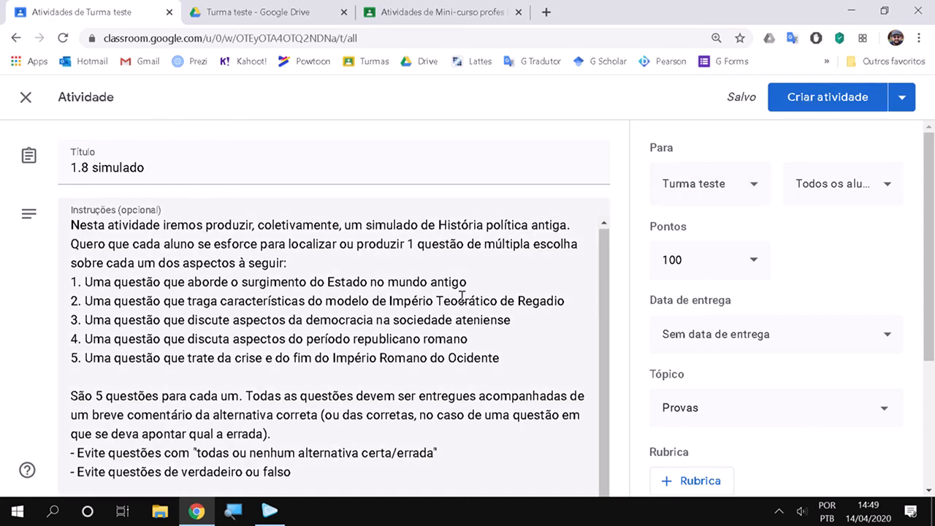
scroll(628, 445, down, 3)
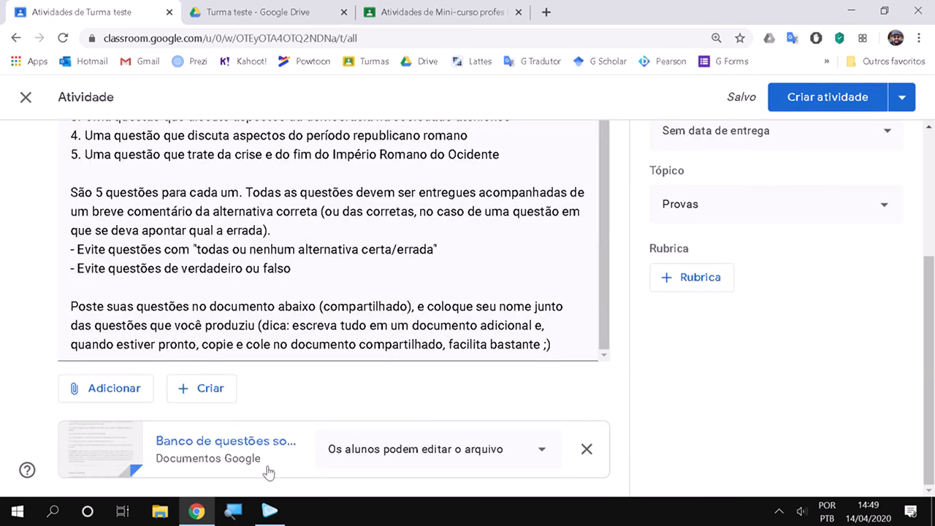